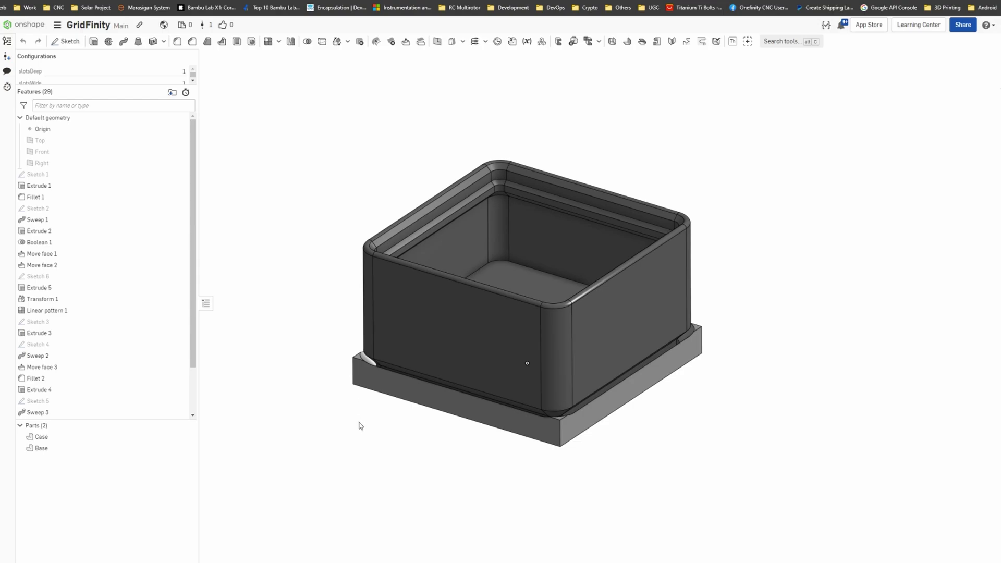
Pan and orbit the model, hiding and re-showing the Case part to see the base alone.
{"action": "middle_click_drag", "start_coordinate": [359, 426], "coordinate": [392, 419]}
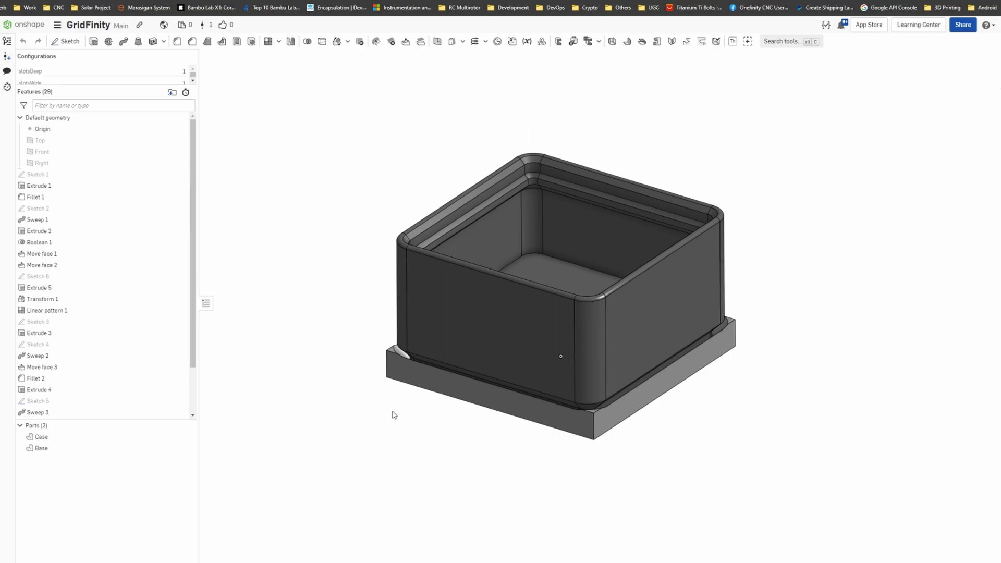
{"action": "right_click_drag", "start_coordinate": [384, 405], "coordinate": [759, 387]}
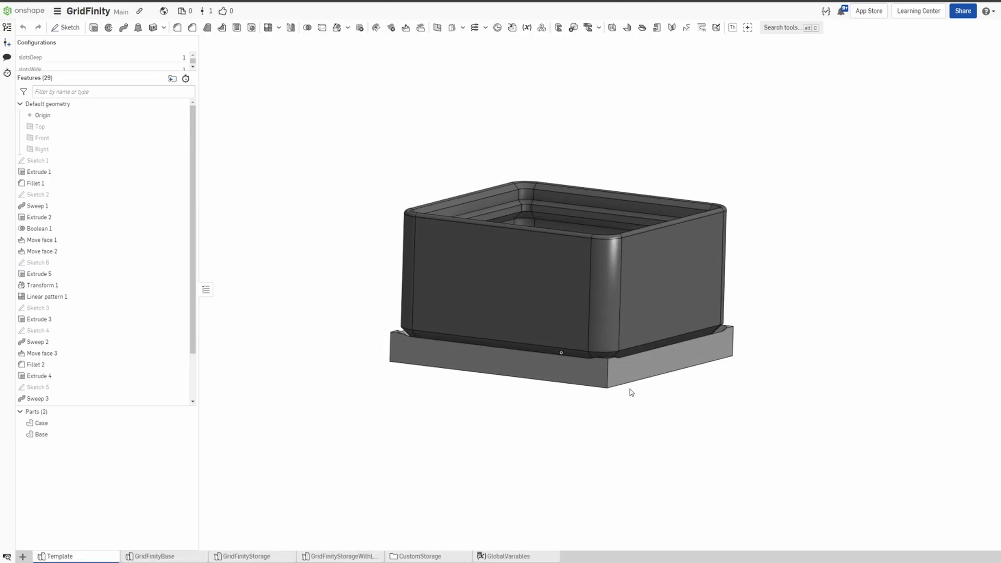
{"action": "left_click", "coordinate": [188, 423]}
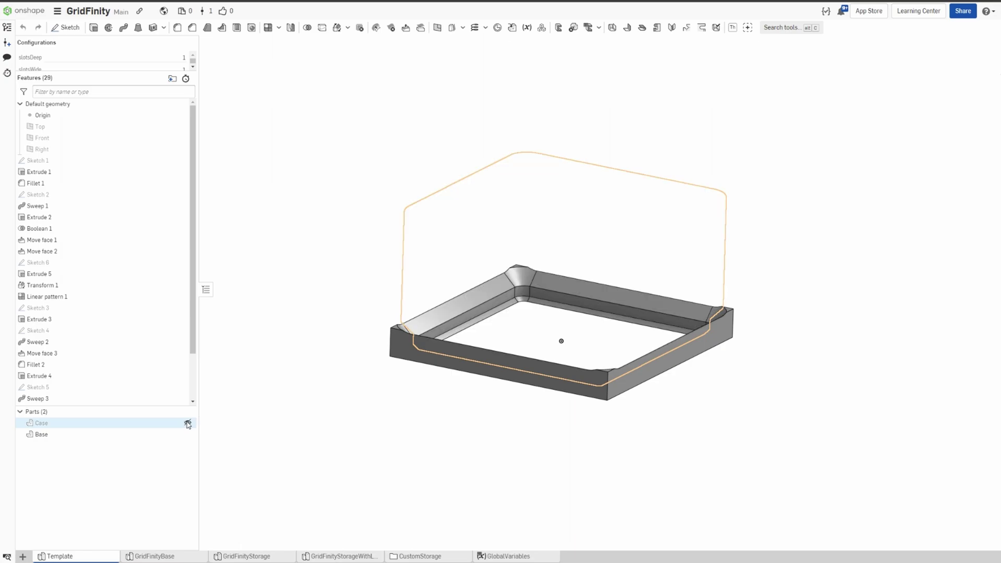
{"action": "left_click", "coordinate": [188, 423]}
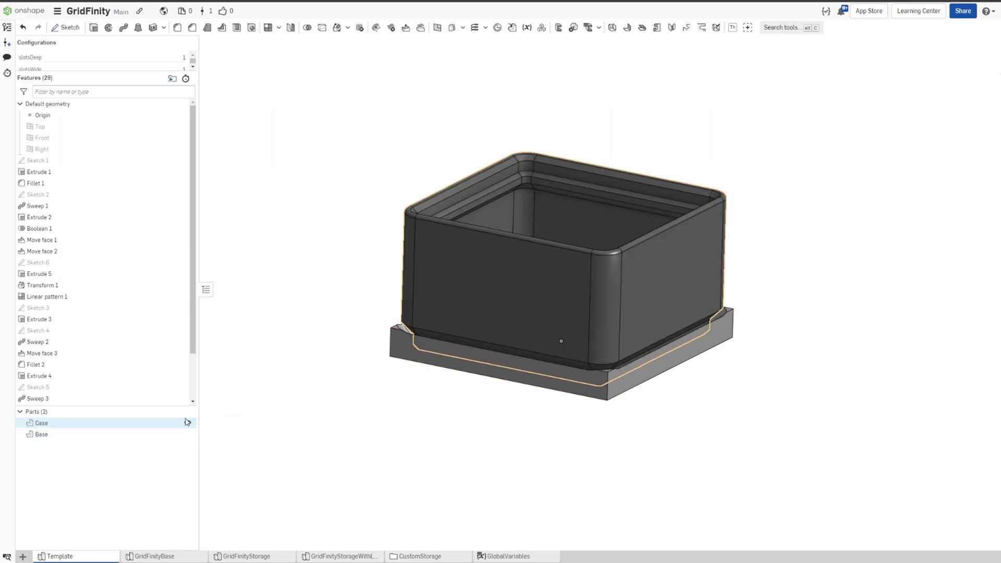
Switch between the GridFinityBase and GridFinityStorage part studios, tilting the baseplate view.
{"action": "left_click", "coordinate": [158, 556]}
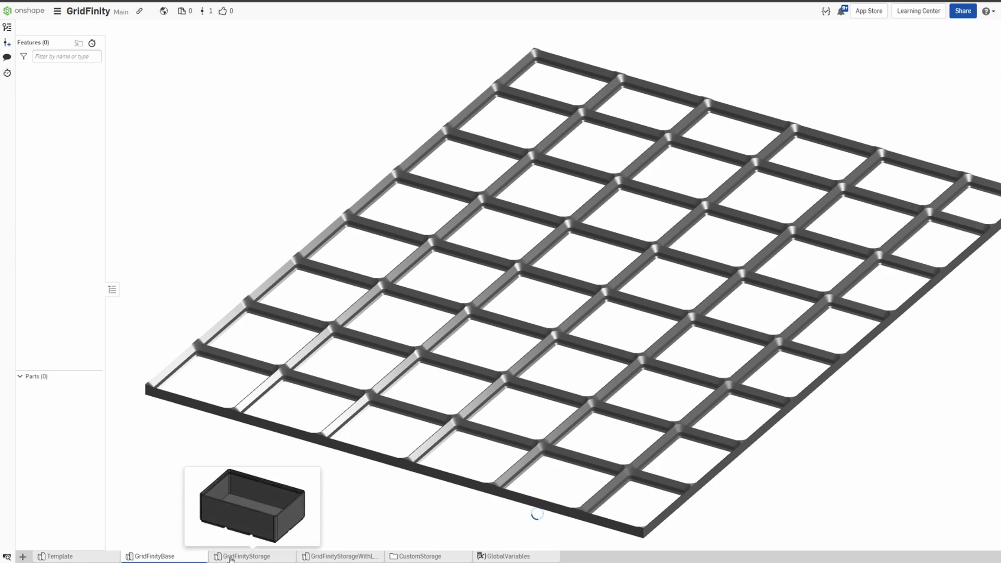
{"action": "left_click", "coordinate": [230, 557]}
{"action": "left_click", "coordinate": [178, 556]}
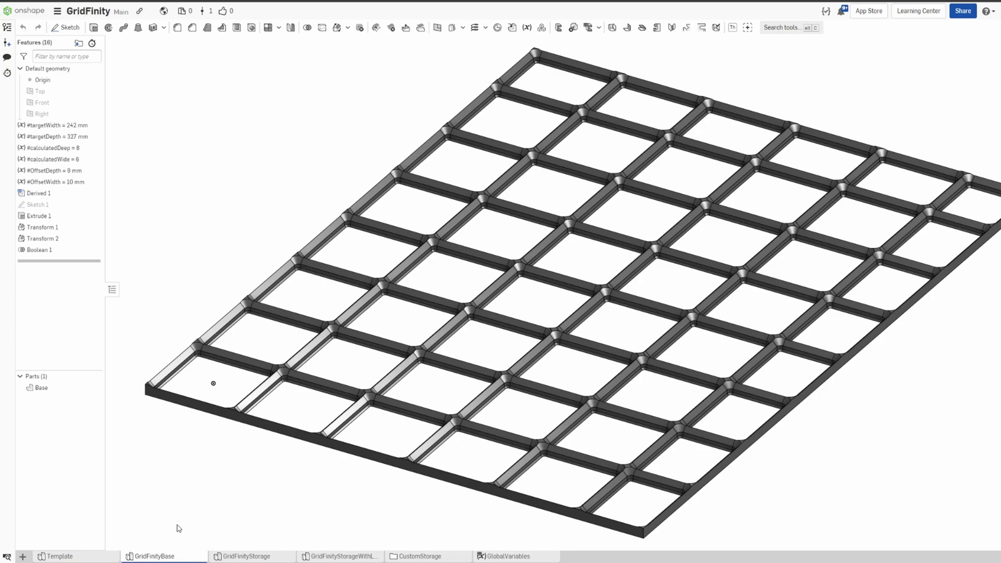
{"action": "mouse_move", "coordinate": [159, 189]}
{"action": "right_mouse_down"}
{"action": "mouse_move", "coordinate": [179, 202]}
{"action": "mouse_move", "coordinate": [180, 219]}
{"action": "right_mouse_up"}
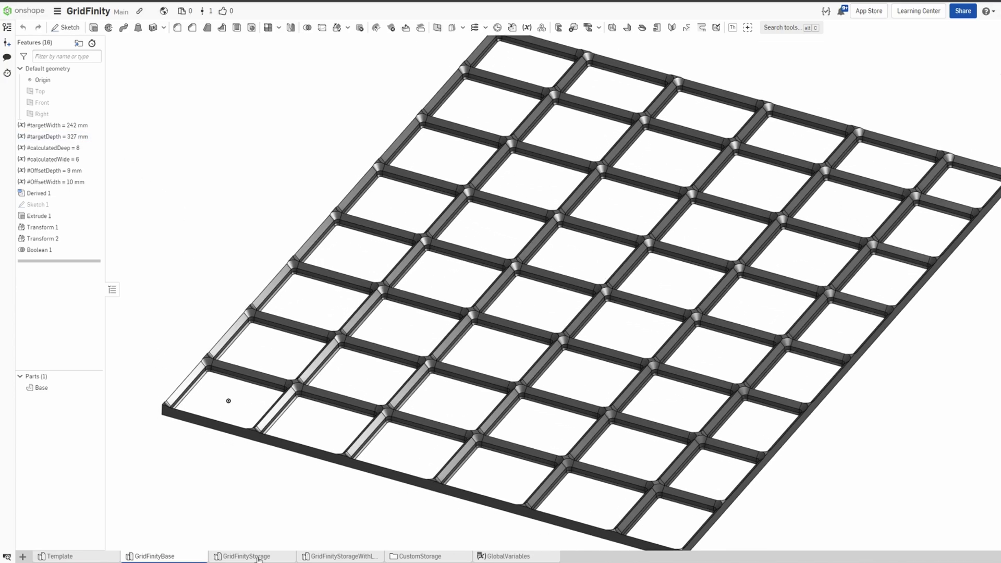
{"action": "left_click", "coordinate": [259, 557]}
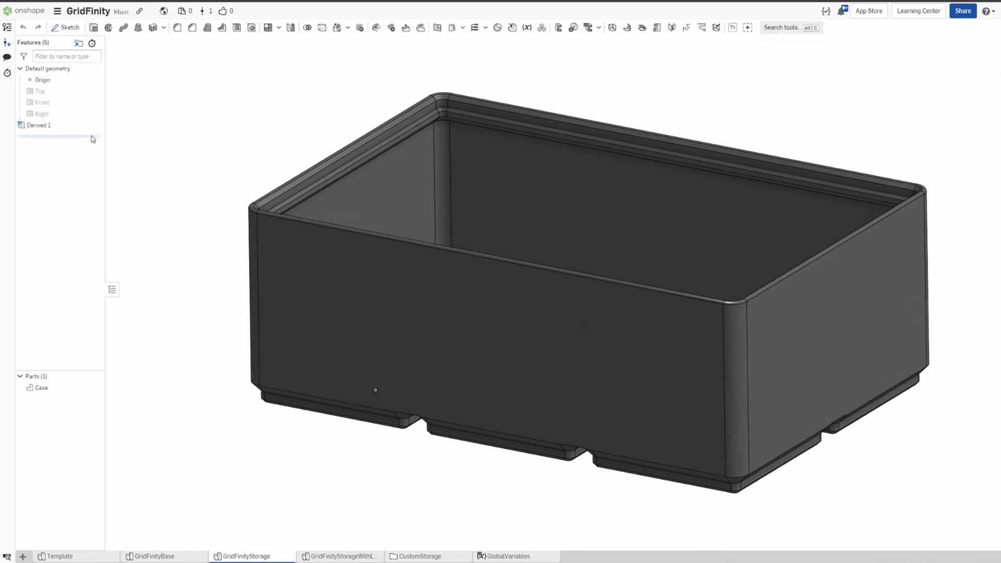
Edit the Derived 1 parameters to slotsWide 2 and slotHeight 5 and regenerate.
{"action": "right_click", "coordinate": [62, 129]}
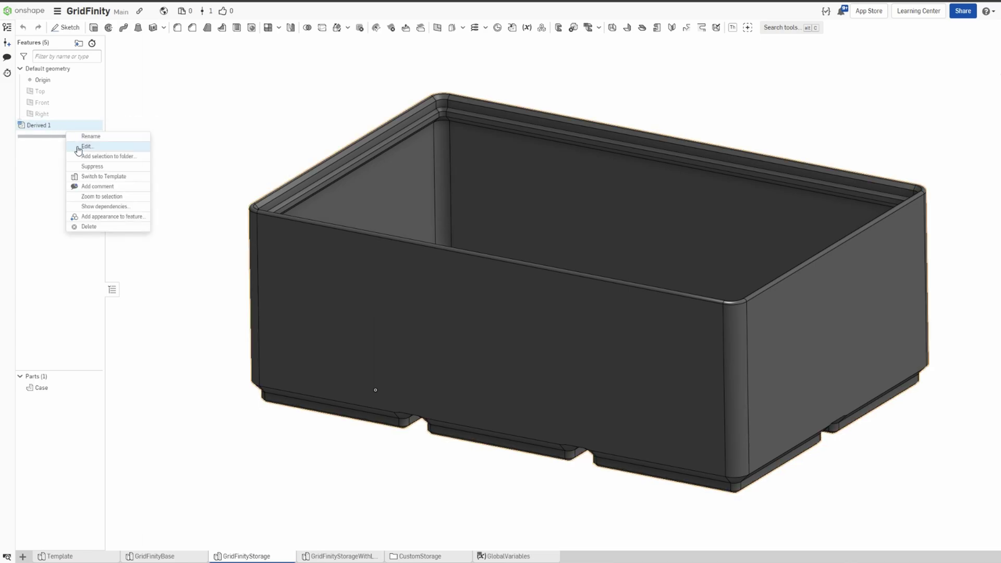
{"action": "left_click", "coordinate": [85, 147]}
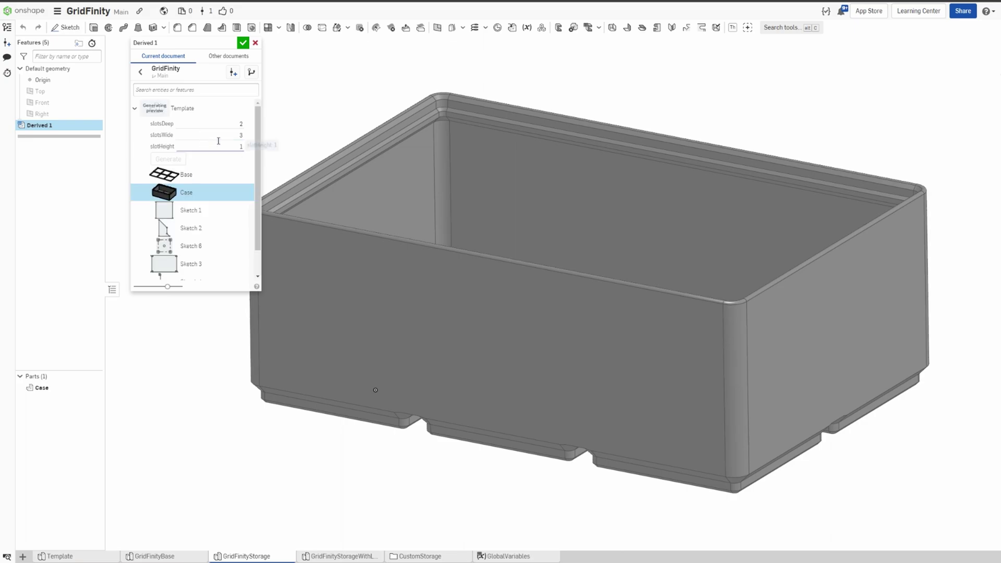
{"action": "left_click", "coordinate": [226, 124]}
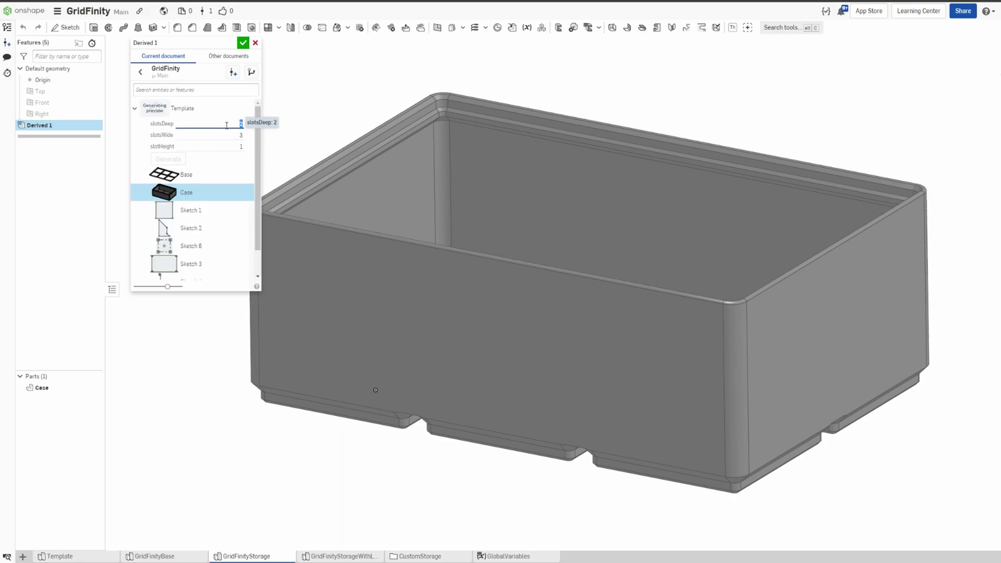
{"action": "key", "text": "Tab"}
{"action": "type", "text": "2"}
{"action": "left_click", "coordinate": [233, 146]}
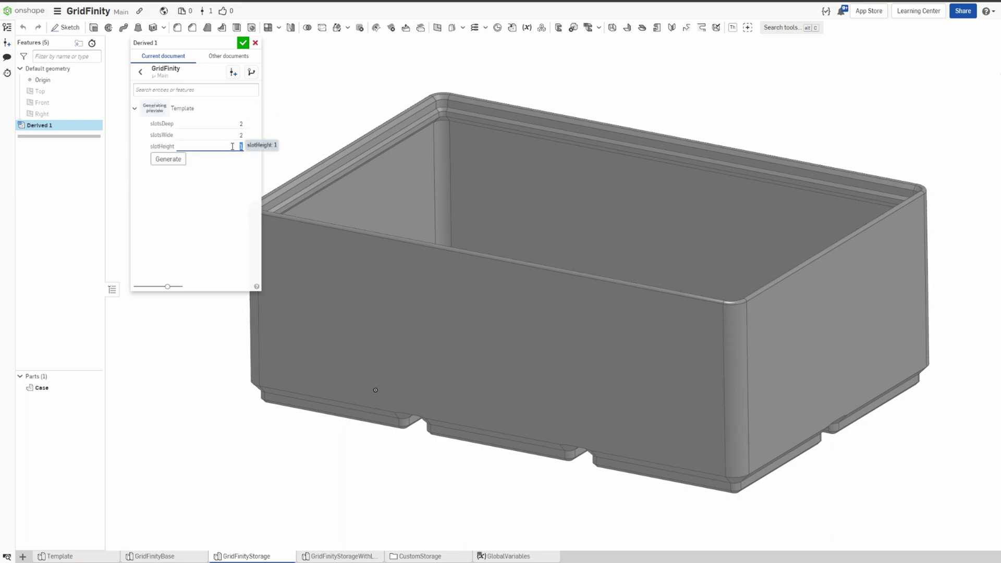
{"action": "type", "text": "5"}
{"action": "key", "text": "Return"}
Inspect the regenerated bin, then move to the GridFinityStorageWithLabel part studio.
{"action": "right_click_drag", "start_coordinate": [260, 439], "coordinate": [330, 410]}
{"action": "scroll", "coordinate": [318, 449], "scroll_direction": "up", "scroll_amount": 2}
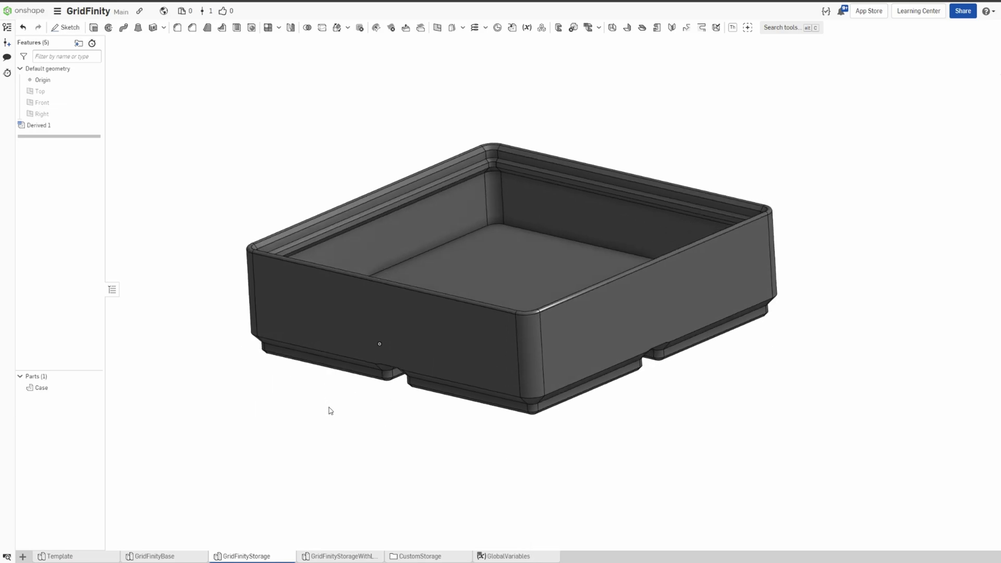
{"action": "middle_click_drag", "start_coordinate": [340, 403], "coordinate": [339, 411]}
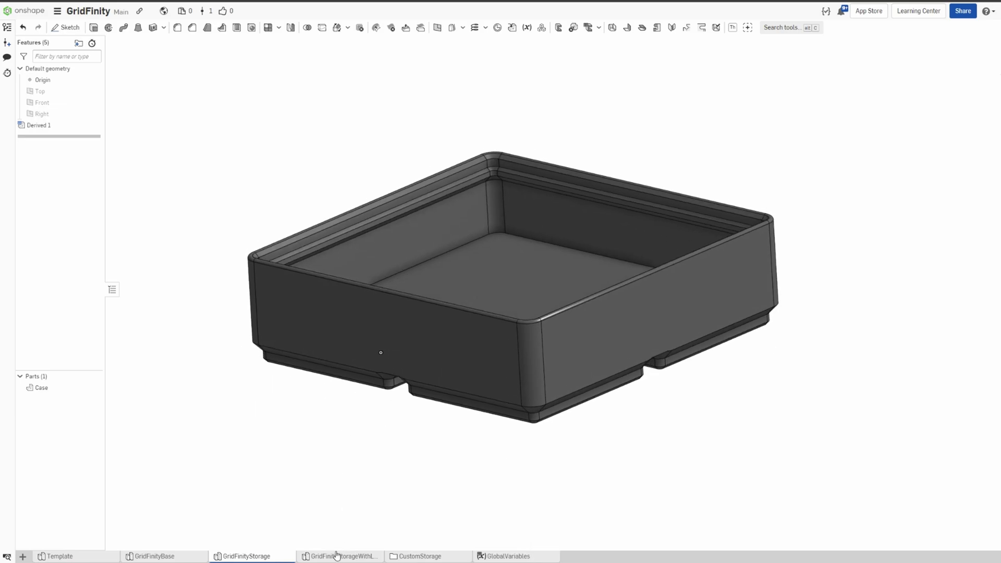
{"action": "mouse_move", "coordinate": [335, 558]}
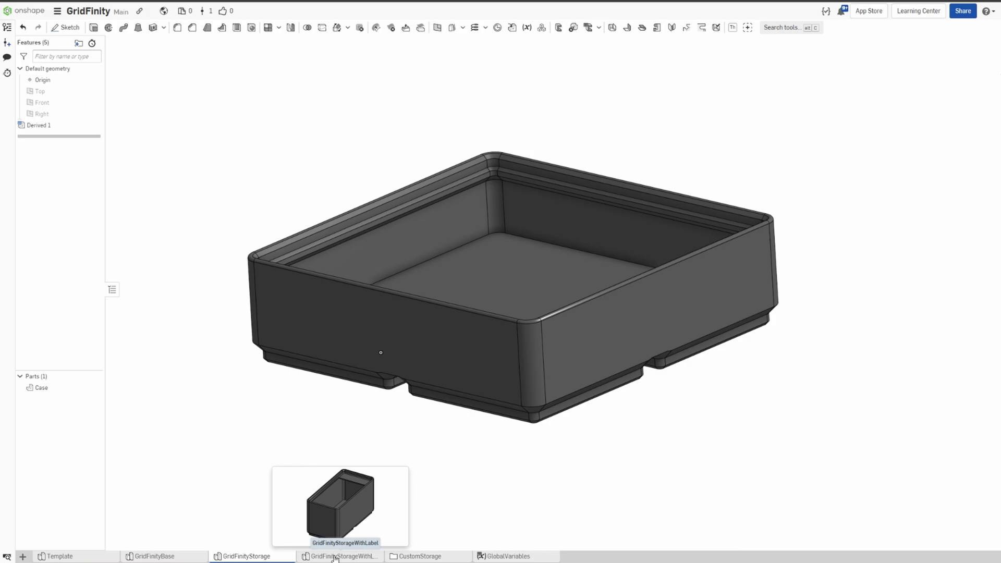
{"action": "left_click", "coordinate": [334, 557]}
Orbit the narrow labelled bin to inspect it from new angles.
{"action": "mouse_move", "coordinate": [514, 202]}
{"action": "right_mouse_down"}
{"action": "mouse_move", "coordinate": [582, 171]}
{"action": "mouse_move", "coordinate": [599, 212]}
{"action": "mouse_move", "coordinate": [501, 230]}
{"action": "mouse_move", "coordinate": [537, 182]}
{"action": "mouse_move", "coordinate": [548, 219]}
{"action": "mouse_move", "coordinate": [673, 361]}
{"action": "mouse_move", "coordinate": [667, 366]}
{"action": "mouse_move", "coordinate": [697, 372]}
{"action": "mouse_move", "coordinate": [671, 362]}
{"action": "mouse_move", "coordinate": [682, 373]}
{"action": "right_mouse_up"}
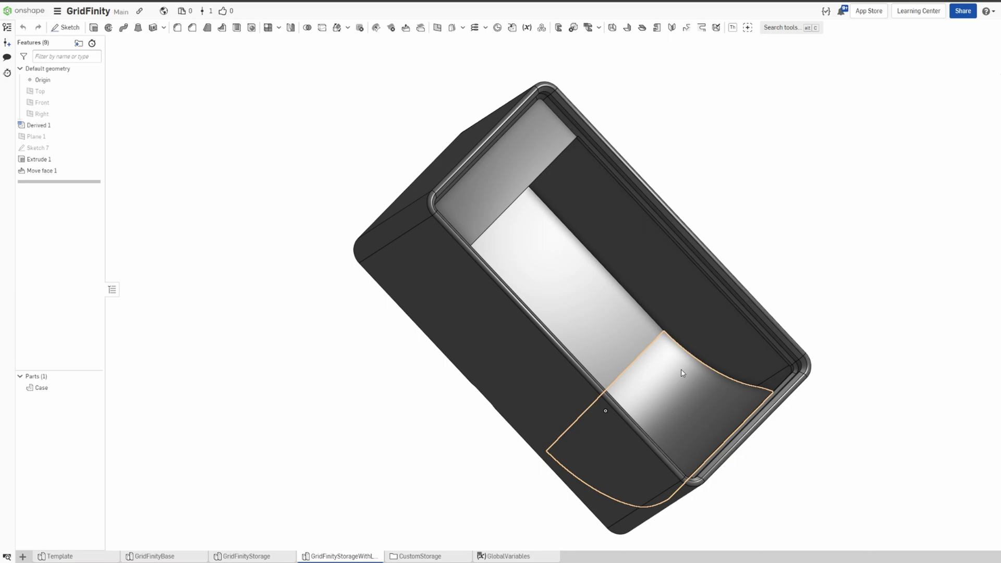
{"action": "right_click_drag", "start_coordinate": [680, 368], "coordinate": [673, 359]}
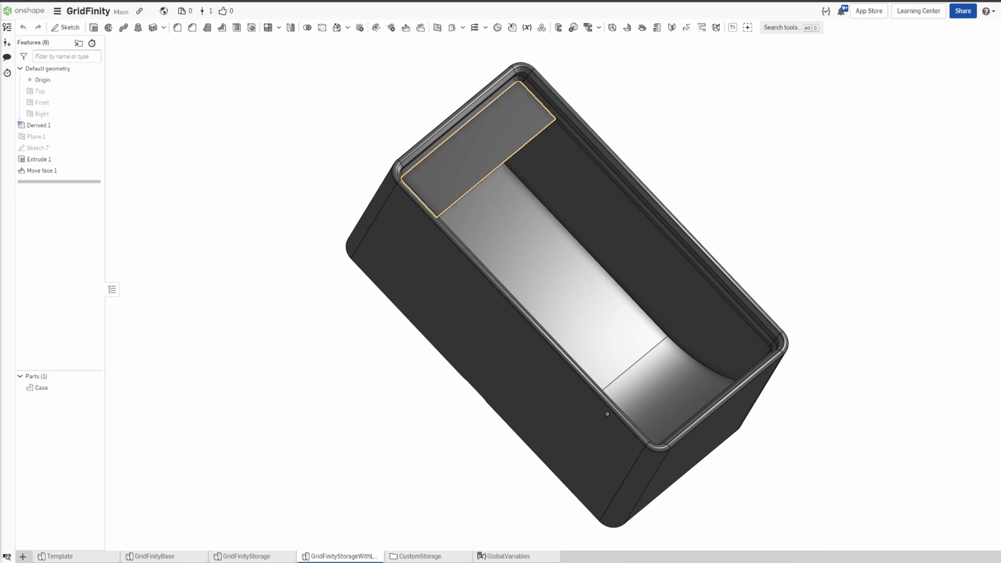
{"action": "right_click", "coordinate": [52, 125]}
Edit Derived 1 to slotsDeep 1 and slotHeight 2 and apply the change.
{"action": "left_click", "coordinate": [69, 135]}
{"action": "left_click", "coordinate": [239, 124]}
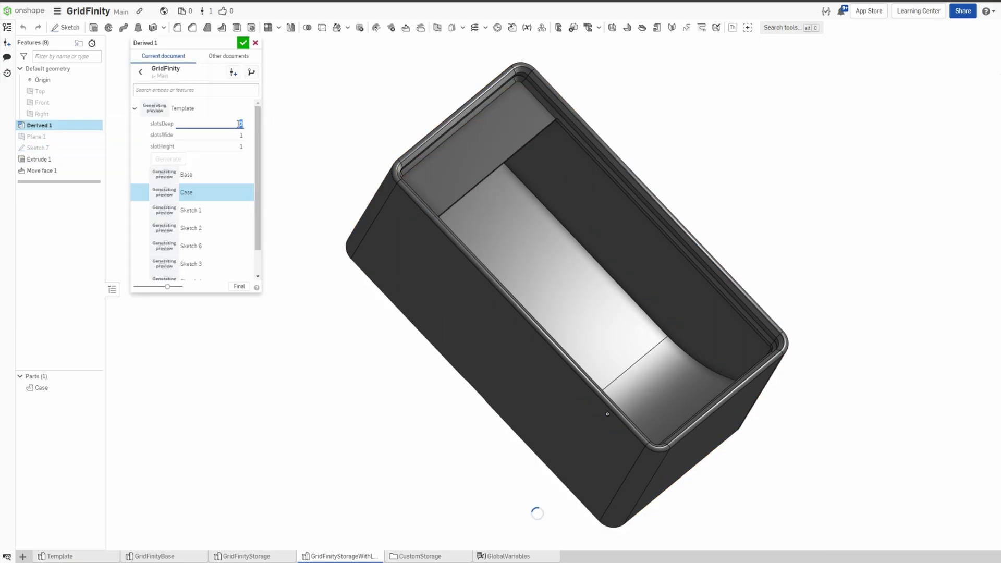
{"action": "type", "text": "1"}
{"action": "left_click", "coordinate": [239, 146]}
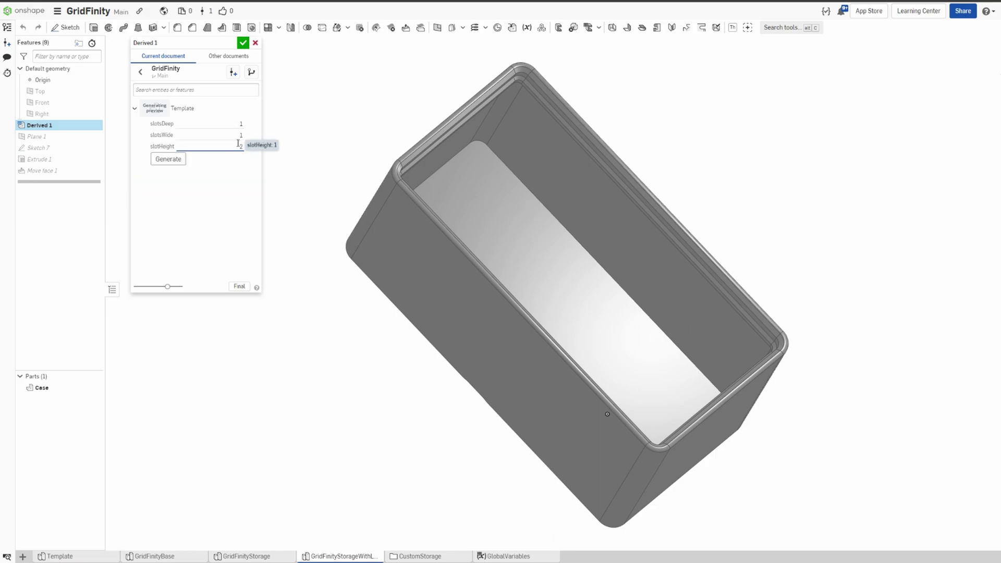
{"action": "left_click", "coordinate": [242, 43]}
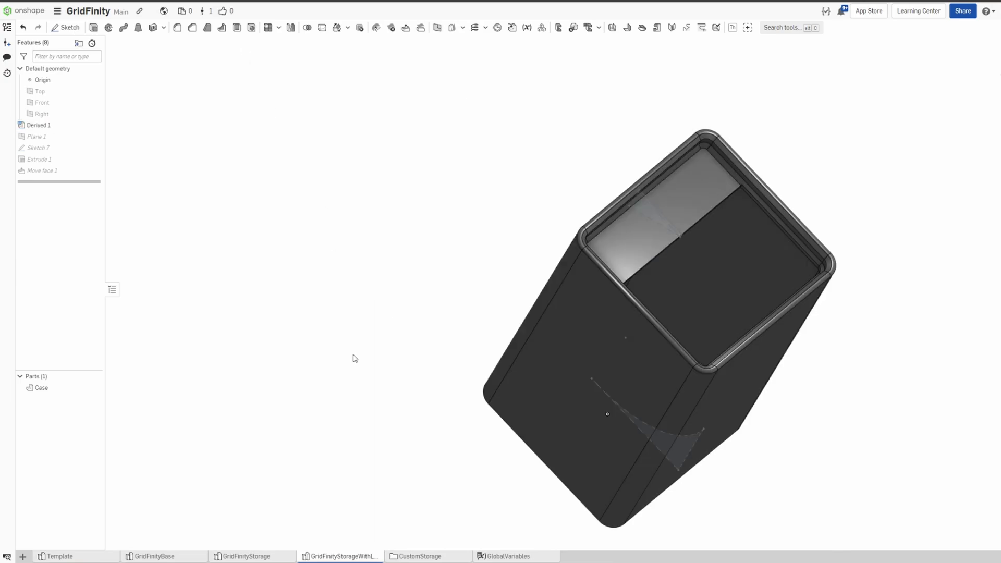
Inspect the tall case from several angles, briefly comparing it with the GridFinityStorage bin.
{"action": "right_click_drag", "start_coordinate": [354, 355], "coordinate": [335, 328]}
{"action": "right_click_drag", "start_coordinate": [694, 199], "coordinate": [815, 308]}
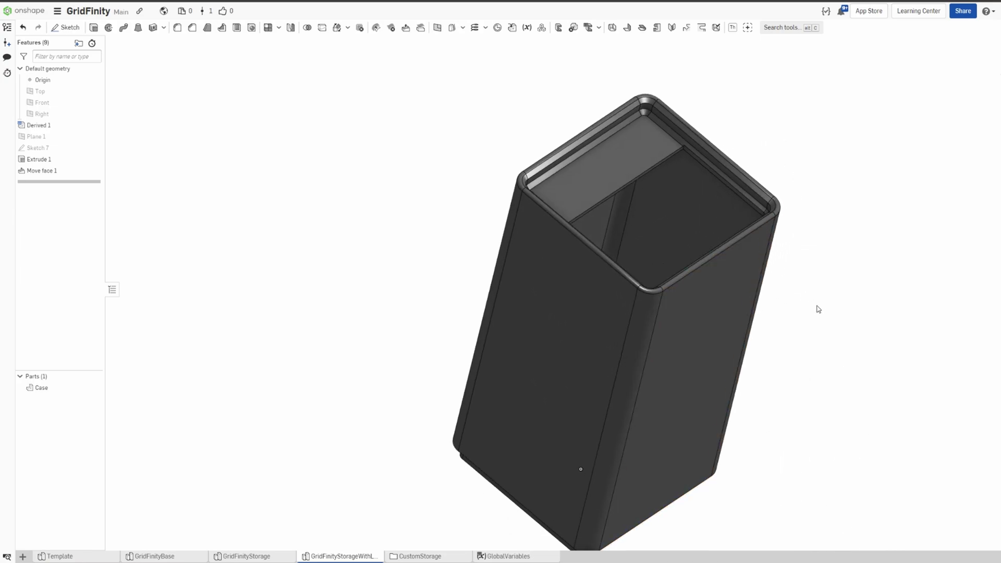
{"action": "middle_click_drag", "start_coordinate": [816, 308], "coordinate": [688, 295]}
{"action": "mouse_move", "coordinate": [687, 295]}
{"action": "right_mouse_down"}
{"action": "mouse_move", "coordinate": [686, 326]}
{"action": "mouse_move", "coordinate": [688, 314]}
{"action": "right_mouse_up"}
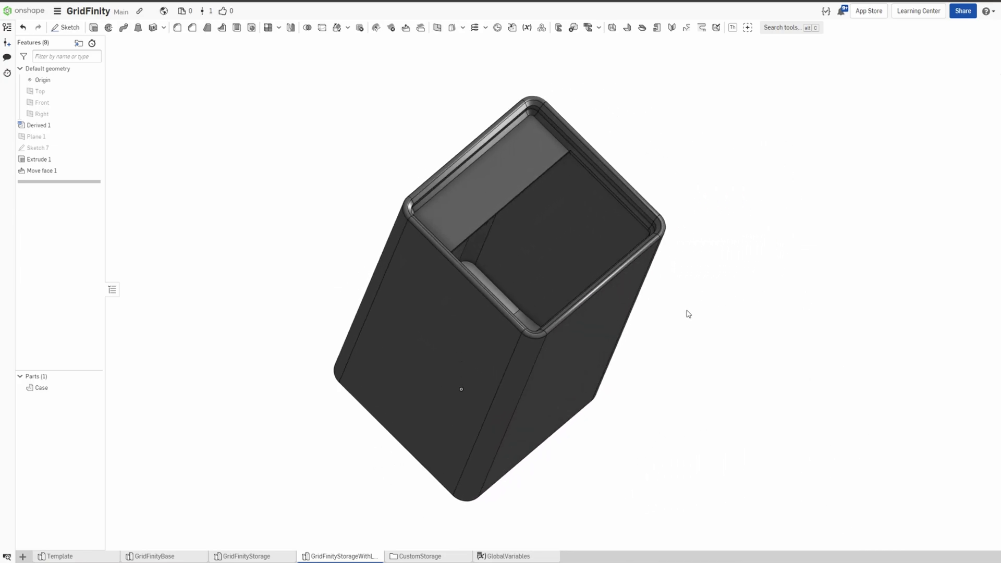
{"action": "left_click", "coordinate": [286, 557]}
{"action": "left_click", "coordinate": [323, 557]}
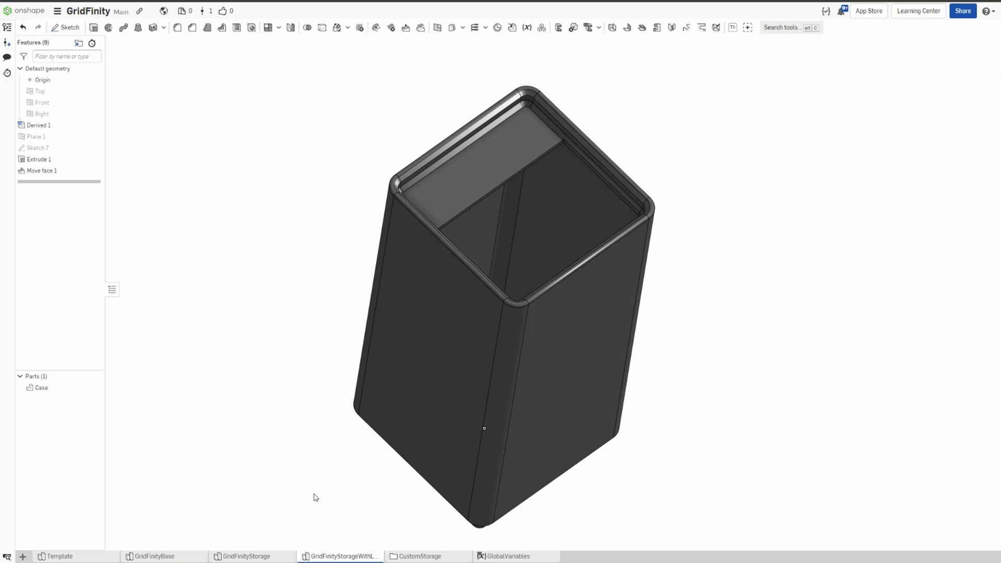
{"action": "right_click_drag", "start_coordinate": [315, 498], "coordinate": [303, 391]}
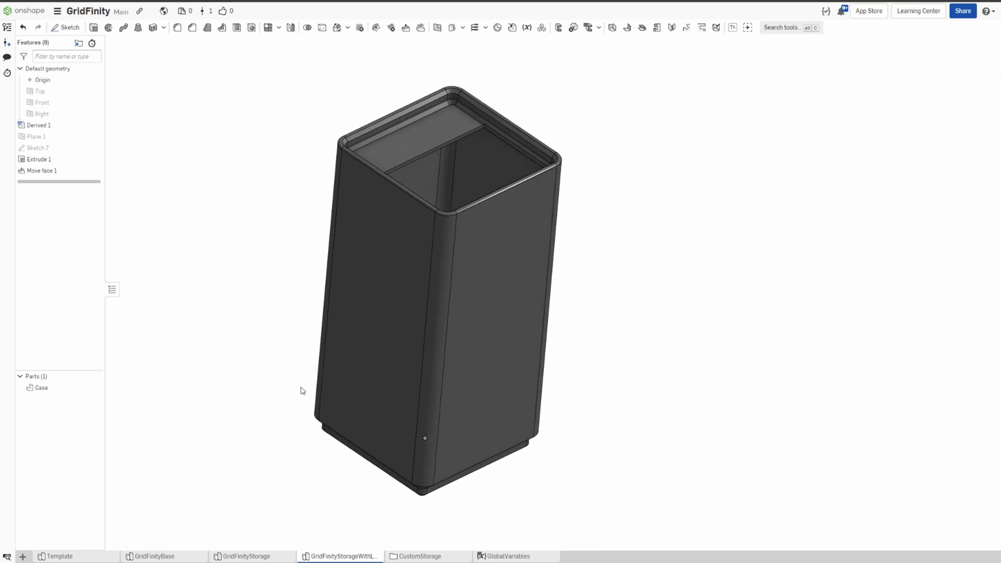
{"action": "scroll", "coordinate": [166, 359], "scroll_direction": "down", "scroll_amount": 1}
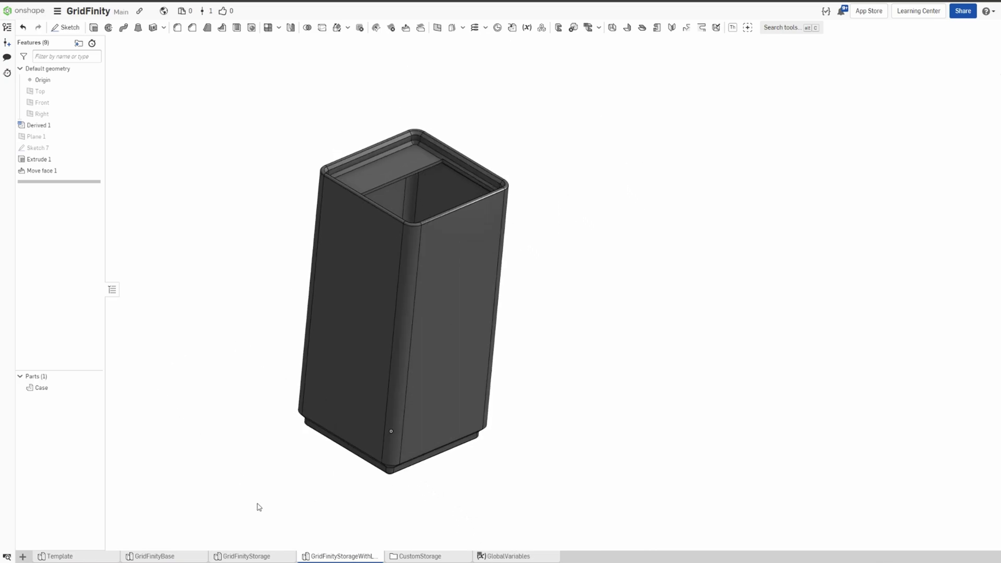
{"action": "right_click", "coordinate": [324, 559]}
Start an STL export of the labelled bin and select the Angular deviation value.
{"action": "left_click", "coordinate": [326, 545]}
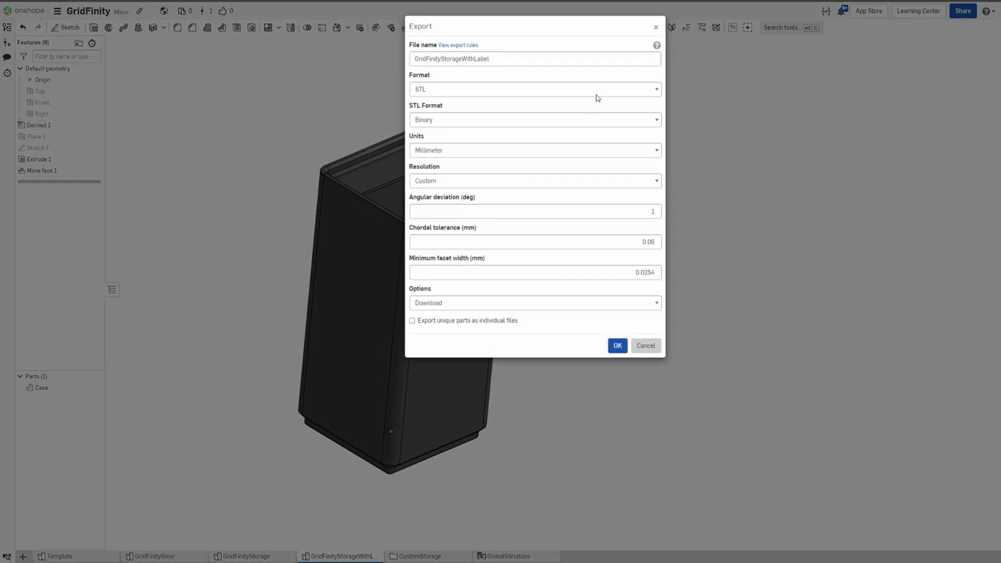
{"action": "left_click", "coordinate": [490, 92]}
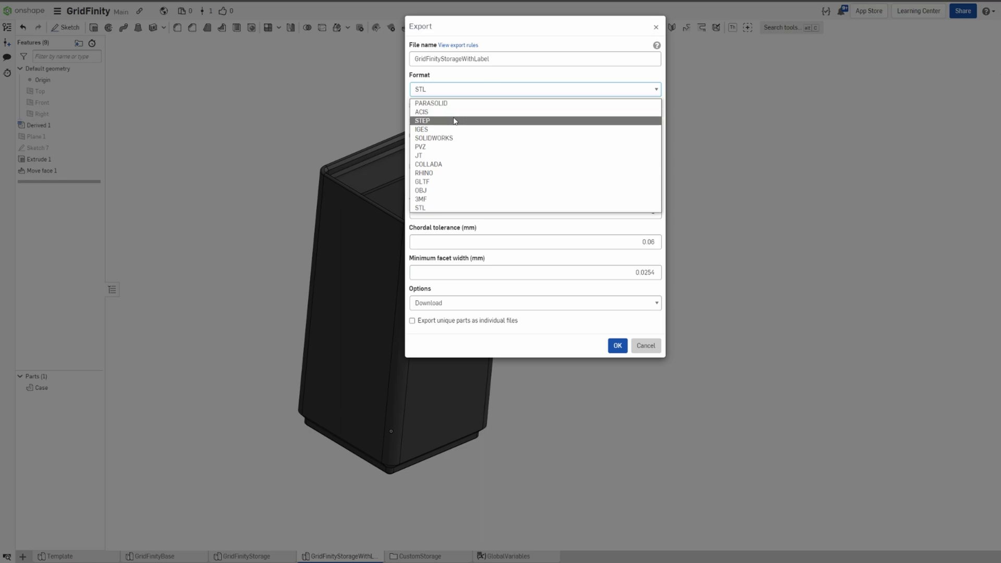
{"action": "left_click", "coordinate": [423, 94]}
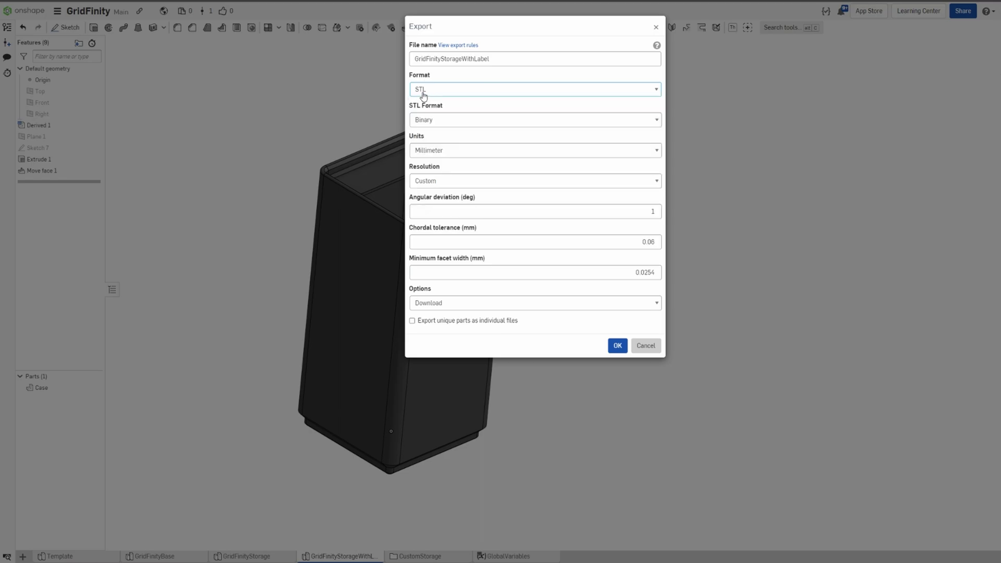
{"action": "left_click", "coordinate": [423, 94]}
{"action": "left_click", "coordinate": [435, 93]}
{"action": "left_click", "coordinate": [430, 211]}
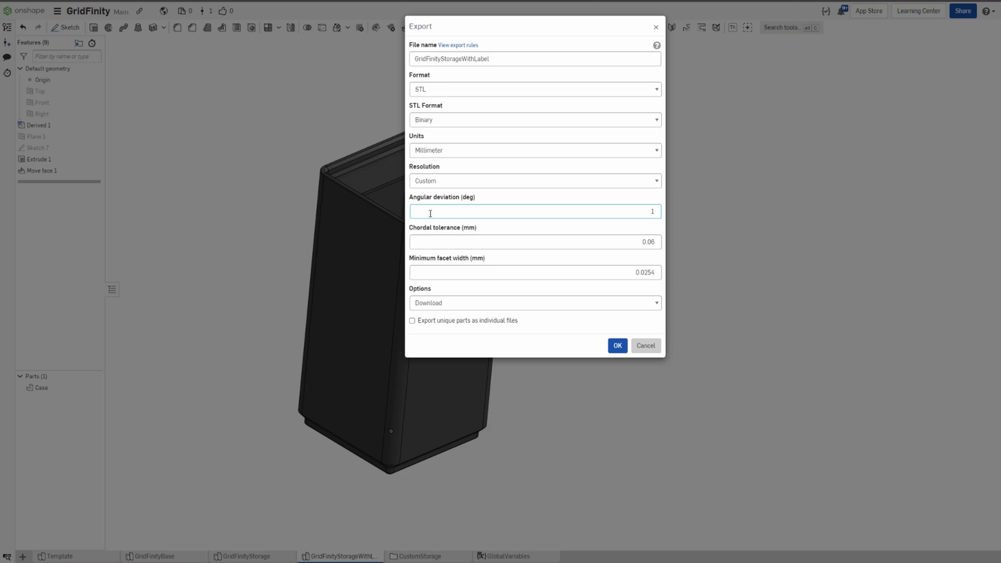
{"action": "double_click", "coordinate": [652, 211]}
Change the export resolution from Fine to Custom and select the angular deviation value.
{"action": "left_click", "coordinate": [451, 181]}
{"action": "left_click", "coordinate": [437, 212]}
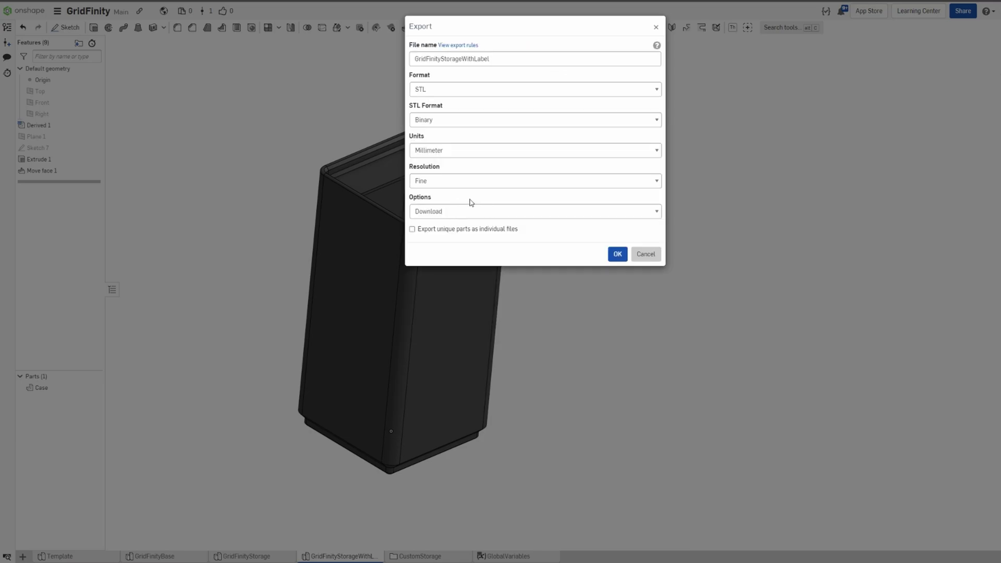
{"action": "left_click", "coordinate": [431, 185]}
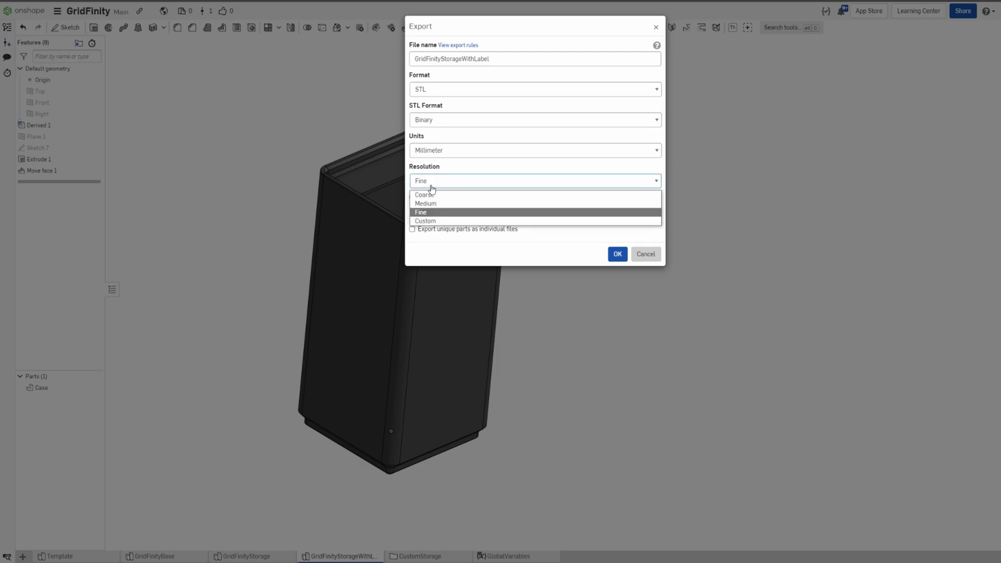
{"action": "left_click", "coordinate": [429, 221]}
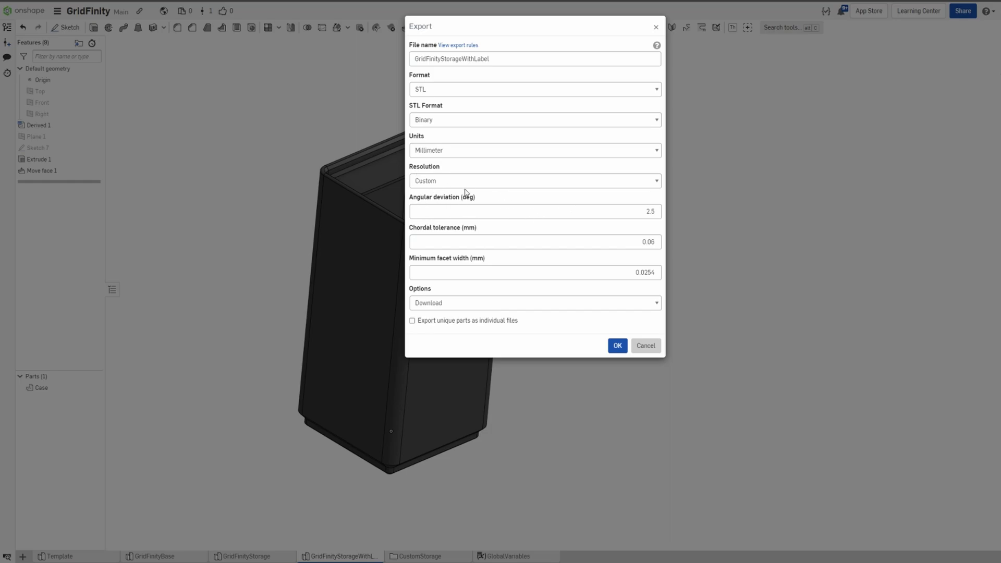
{"action": "left_click", "coordinate": [633, 211]}
Export as STEP named 'GridFinityStorageWithLabel 1x1x2' with angular deviation 1.
{"action": "type", "text": "1"}
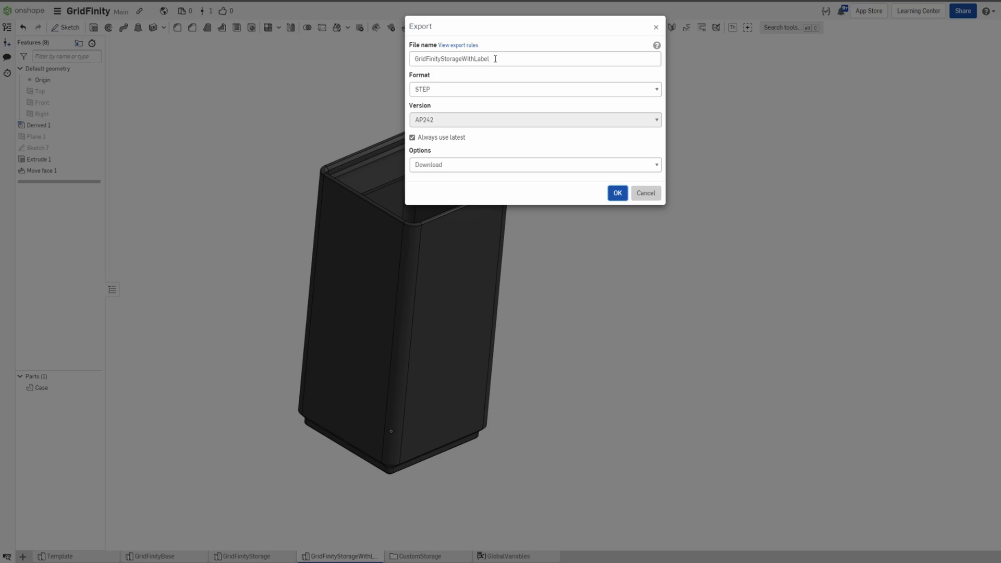
{"action": "left_click", "coordinate": [495, 58]}
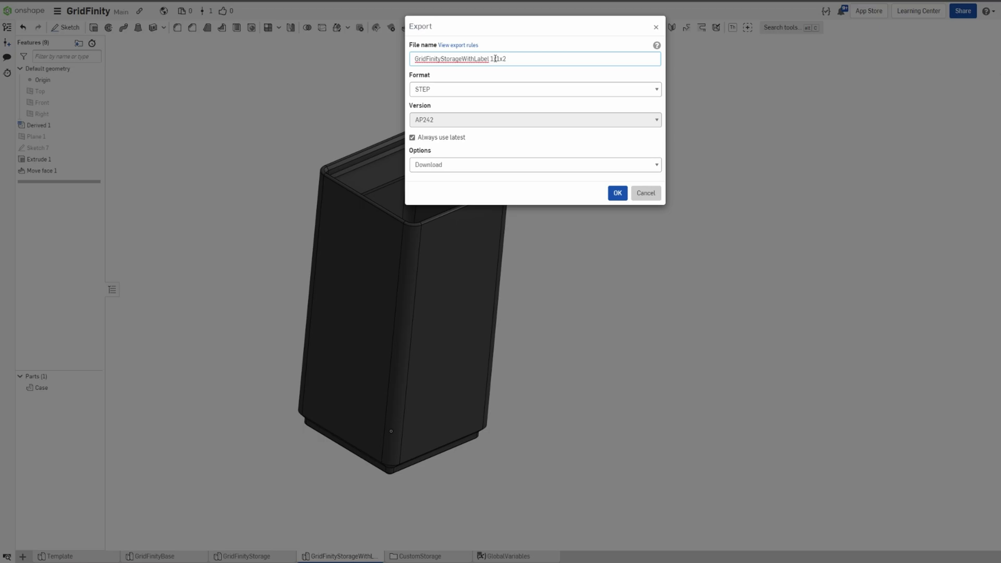
{"action": "left_click", "coordinate": [618, 195]}
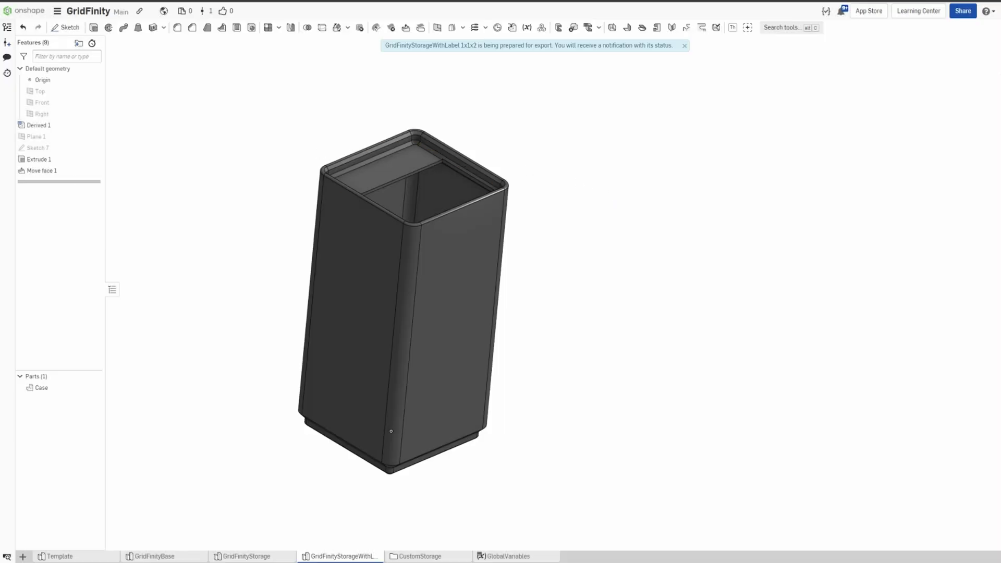
{"action": "key", "text": "alt+Tab"}
{"action": "key", "text": "ctrl+i"}
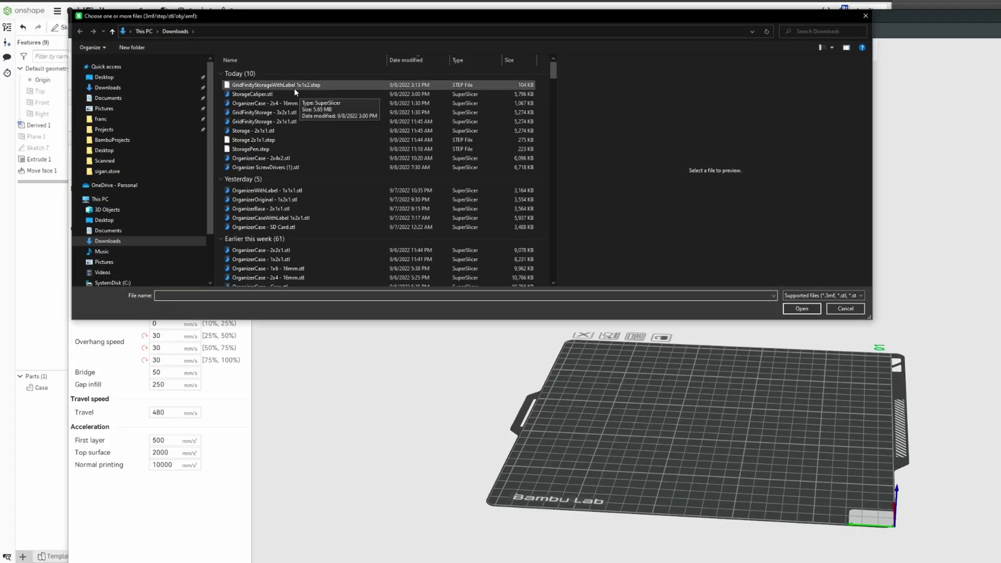
Load GridFinityStorageWithLabel 1x1x2.step from Downloads onto the Bambu Studio plate.
{"action": "left_click", "coordinate": [294, 86]}
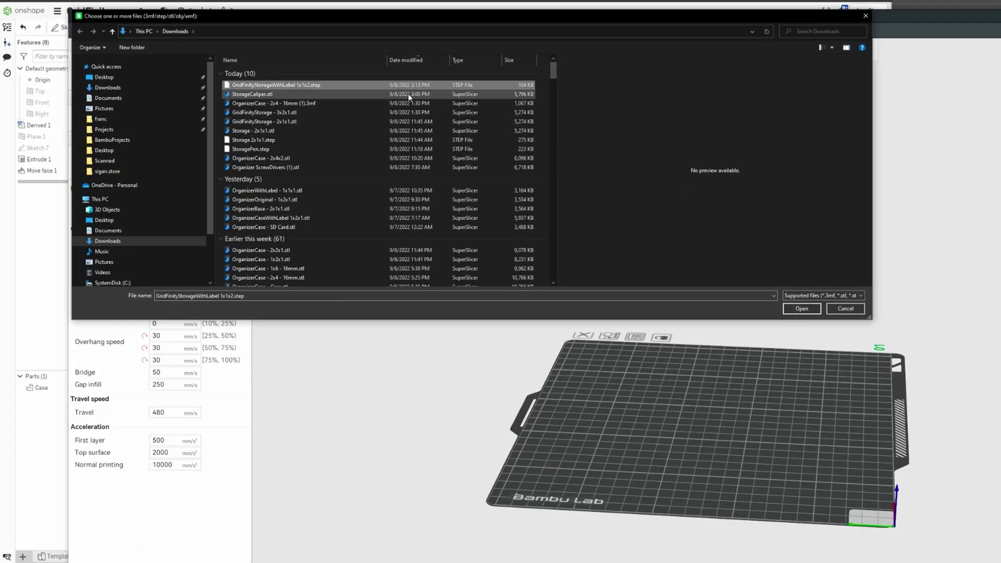
{"action": "left_click", "coordinate": [806, 312]}
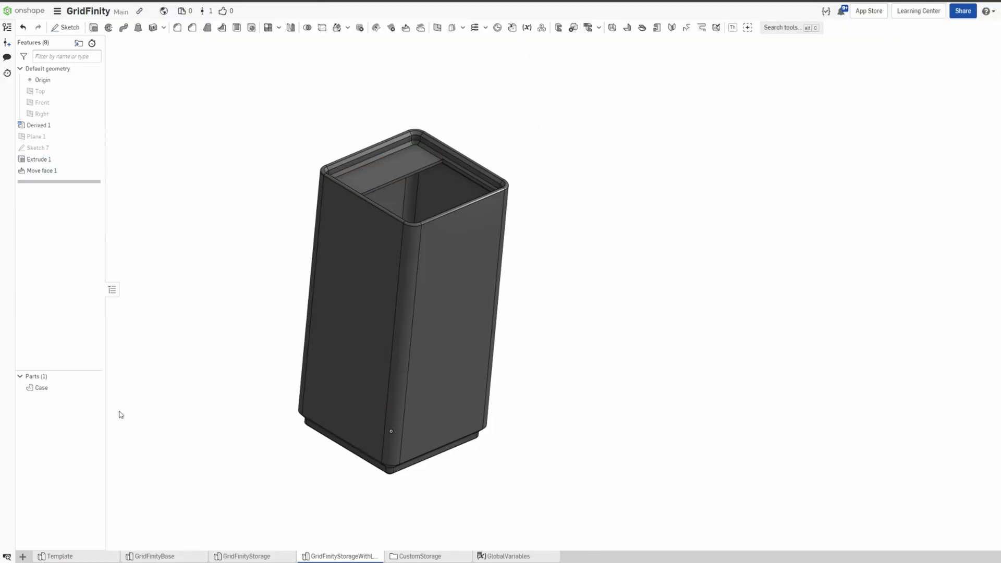
Set Derived 1 to slotsDeep 2 and slotsWide 3, then orbit to inspect the box.
{"action": "right_click", "coordinate": [62, 131]}
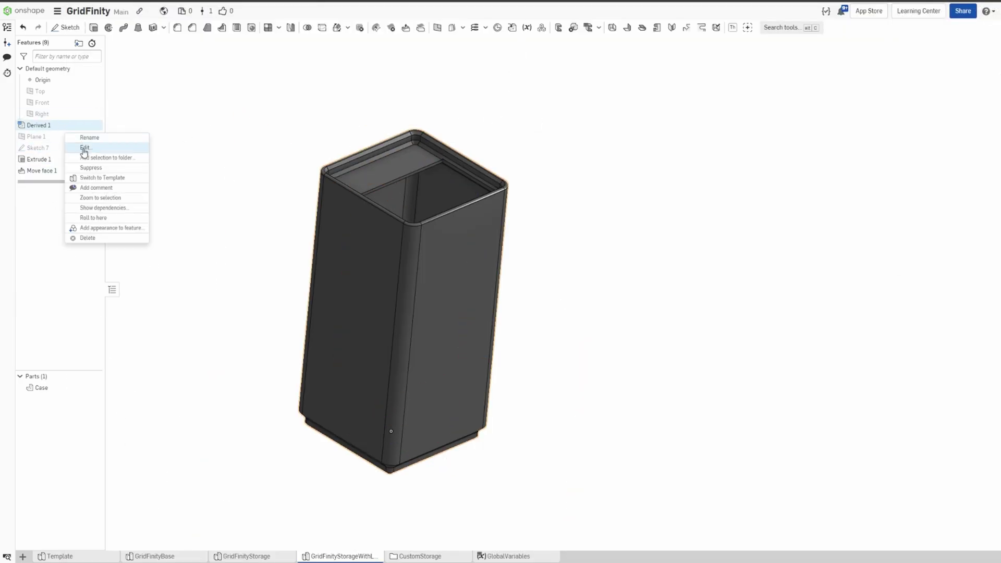
{"action": "right_click", "coordinate": [52, 126]}
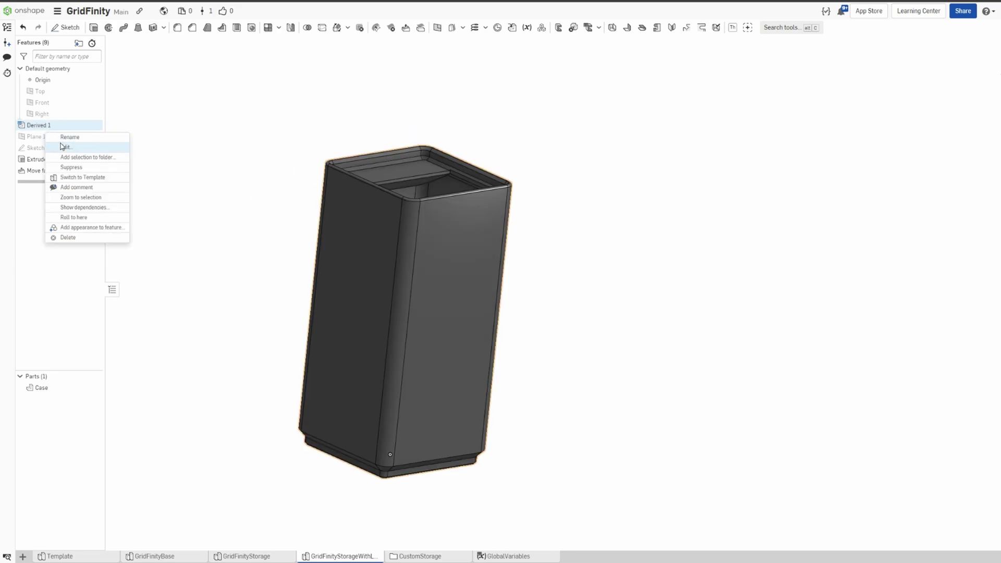
{"action": "left_click", "coordinate": [61, 146]}
{"action": "left_click", "coordinate": [230, 129]}
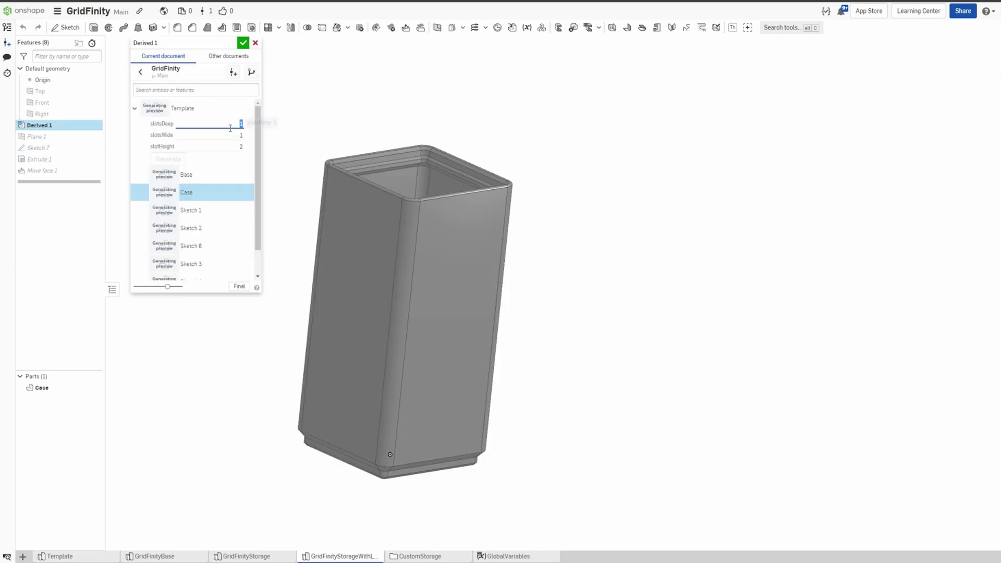
{"action": "type", "text": "2"}
{"action": "key", "text": "Tab"}
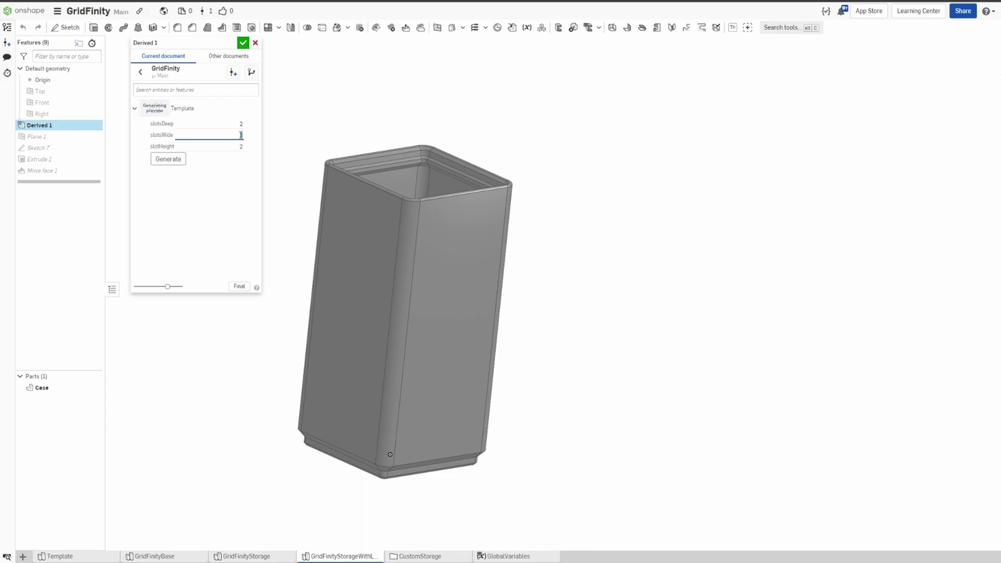
{"action": "type", "text": "3"}
{"action": "left_click", "coordinate": [244, 44]}
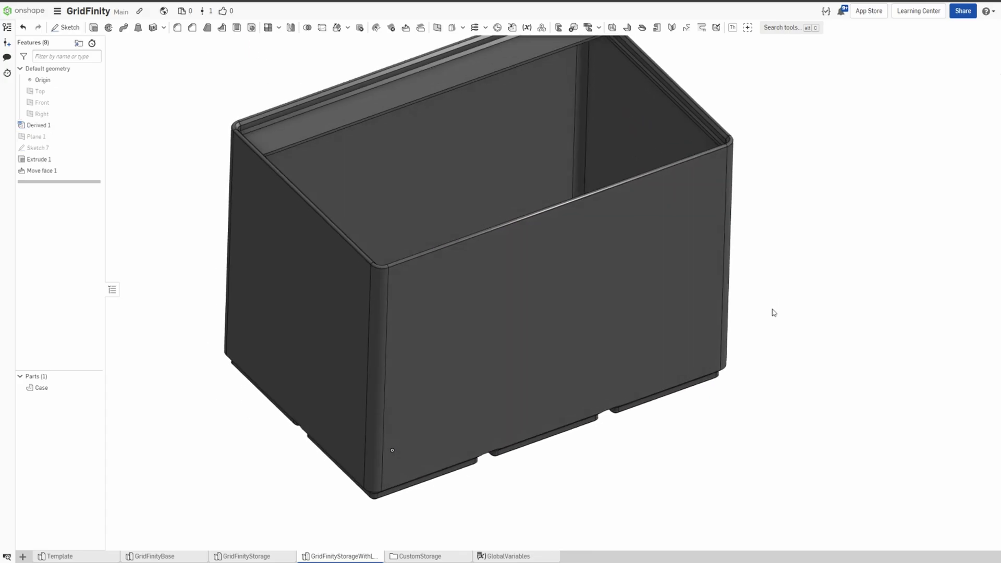
{"action": "right_click_drag", "start_coordinate": [782, 290], "coordinate": [803, 337]}
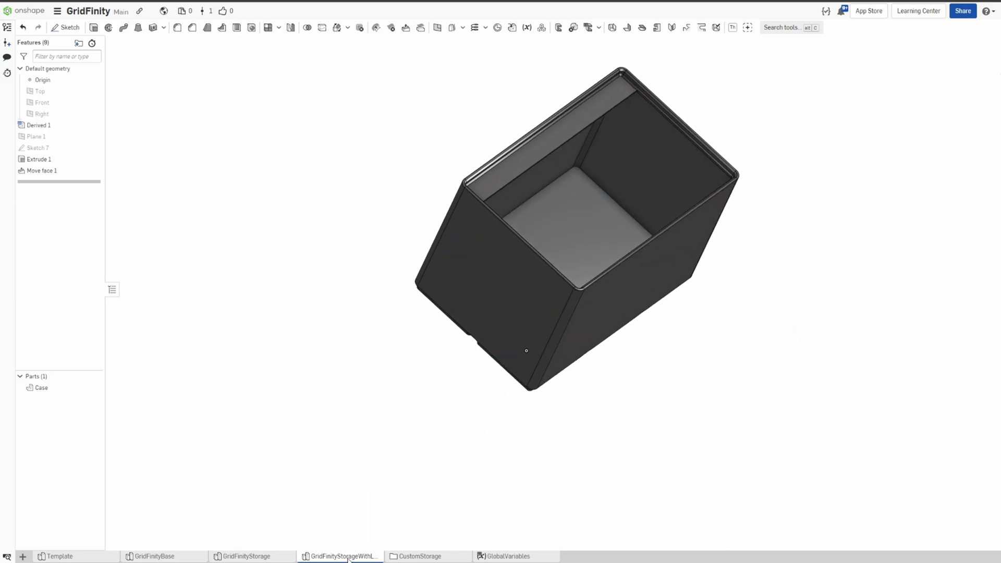
{"action": "right_click_drag", "start_coordinate": [454, 349], "coordinate": [445, 370]}
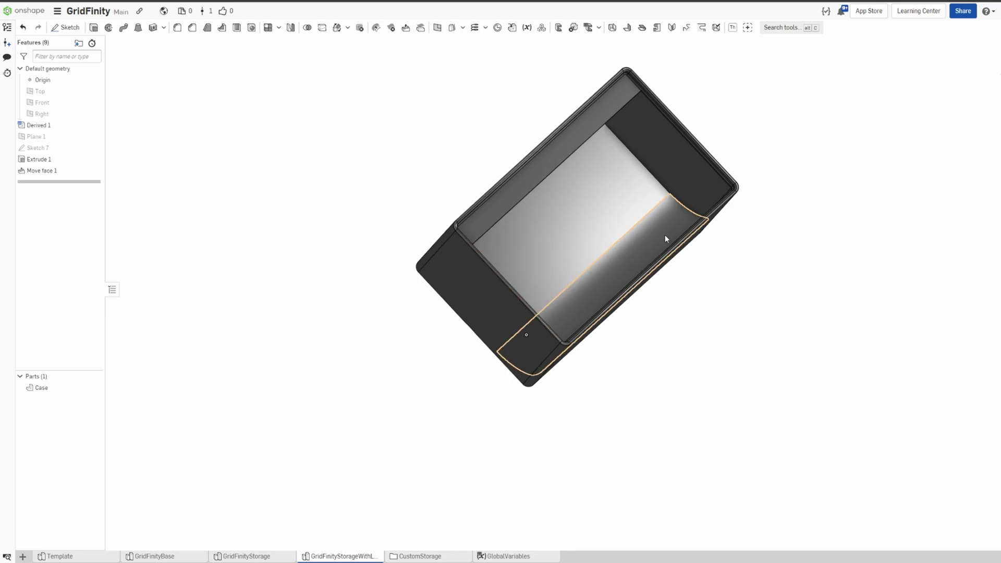
Inspect the wider box's inner ledge, compare with GridFinityStorage, then open the CustomStorage folder.
{"action": "right_click_drag", "start_coordinate": [639, 251], "coordinate": [562, 66]}
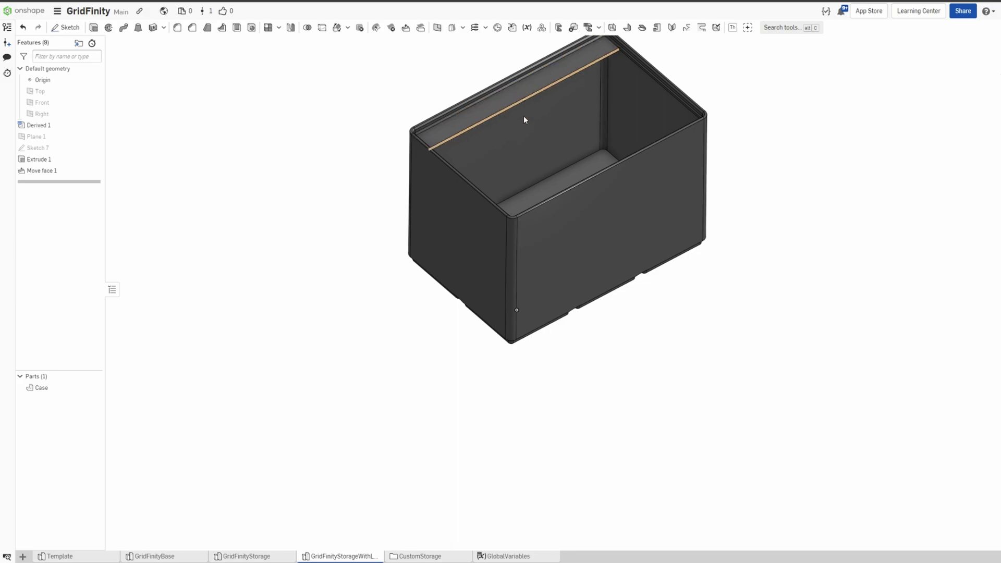
{"action": "right_click_drag", "start_coordinate": [525, 117], "coordinate": [486, 230]}
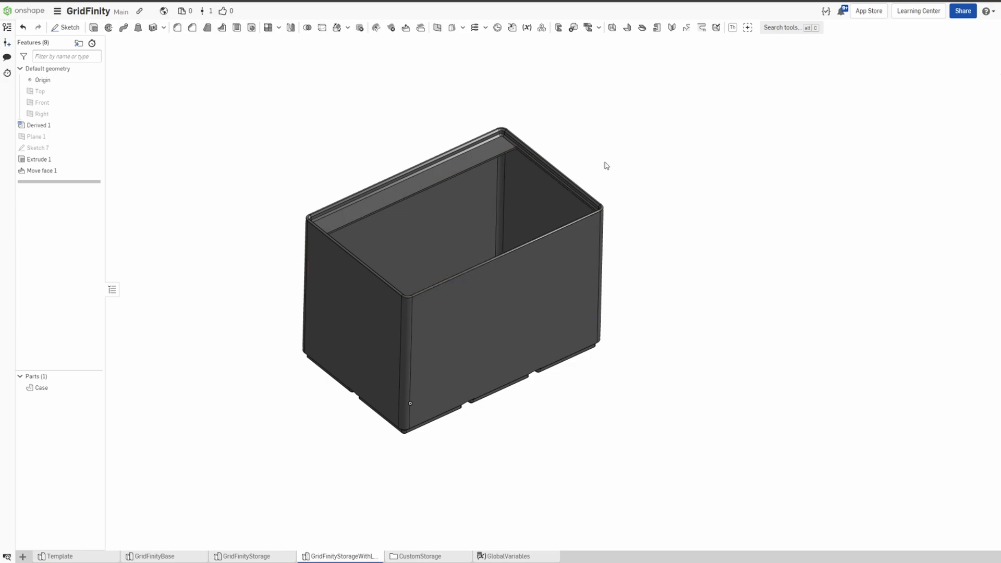
{"action": "right_click_drag", "start_coordinate": [603, 163], "coordinate": [606, 172]}
{"action": "left_click", "coordinate": [269, 557]}
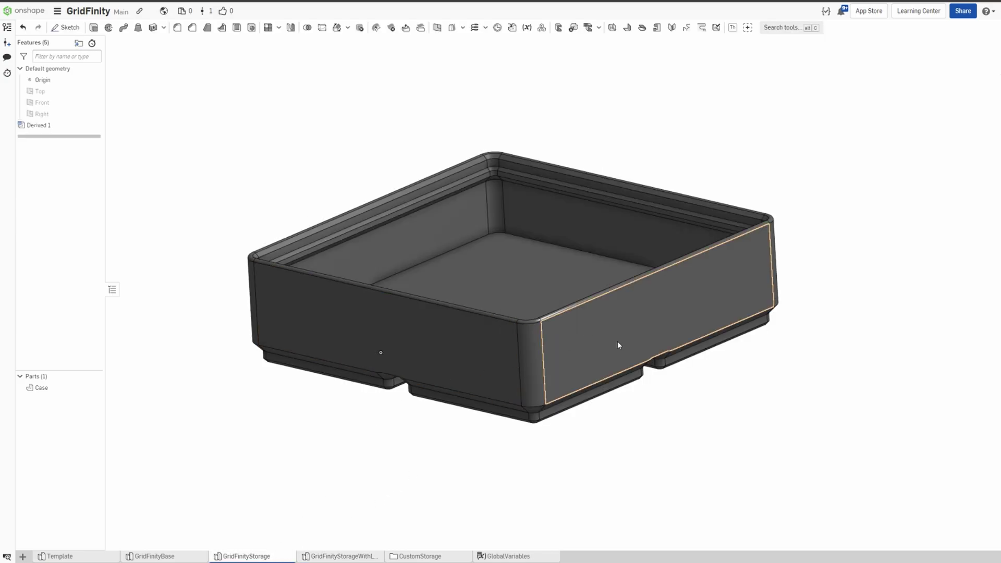
{"action": "mouse_move", "coordinate": [617, 341]}
{"action": "right_mouse_down"}
{"action": "mouse_move", "coordinate": [610, 328]}
{"action": "mouse_move", "coordinate": [624, 340]}
{"action": "right_mouse_up"}
{"action": "left_click", "coordinate": [353, 556]}
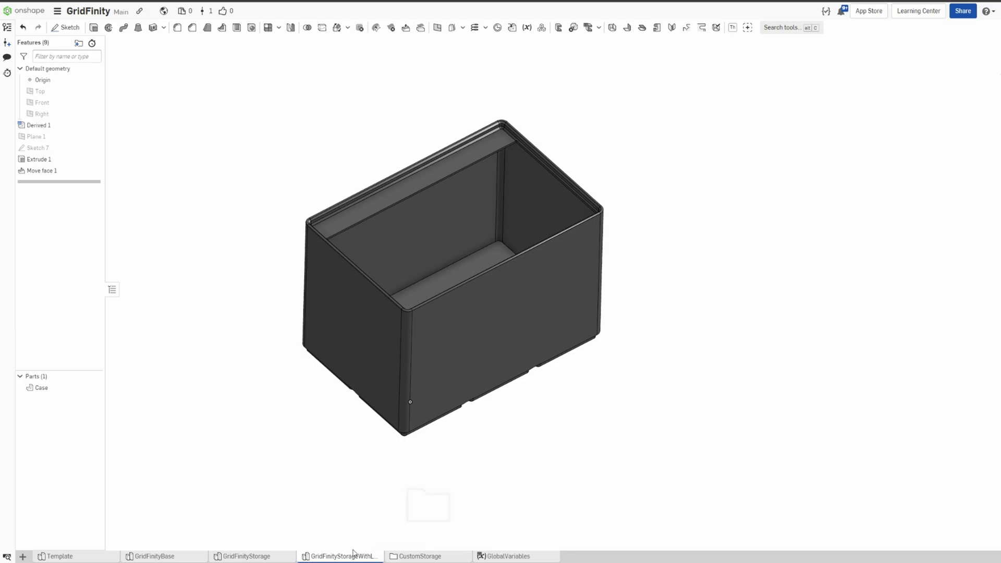
{"action": "mouse_move", "coordinate": [415, 560]}
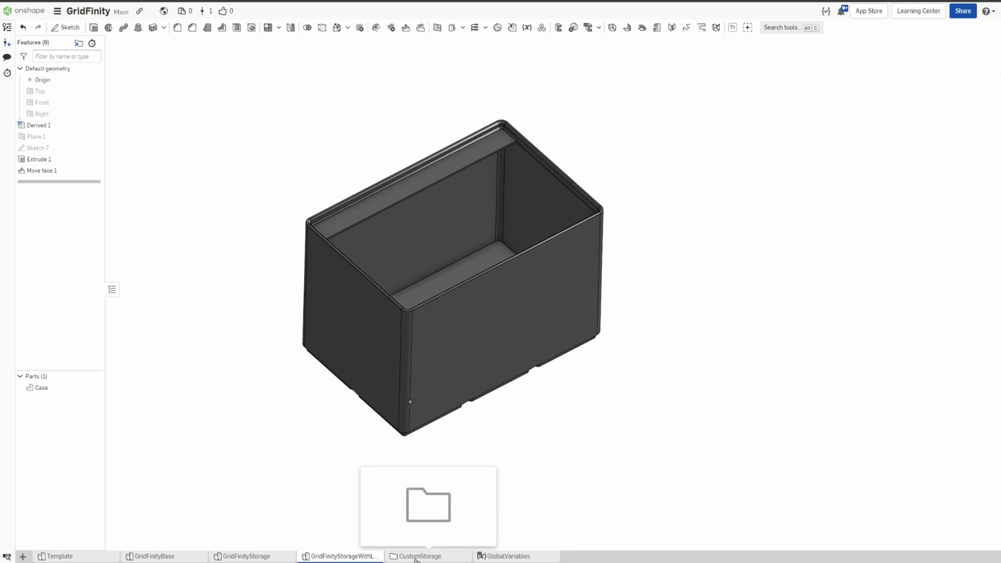
{"action": "left_click", "coordinate": [415, 556]}
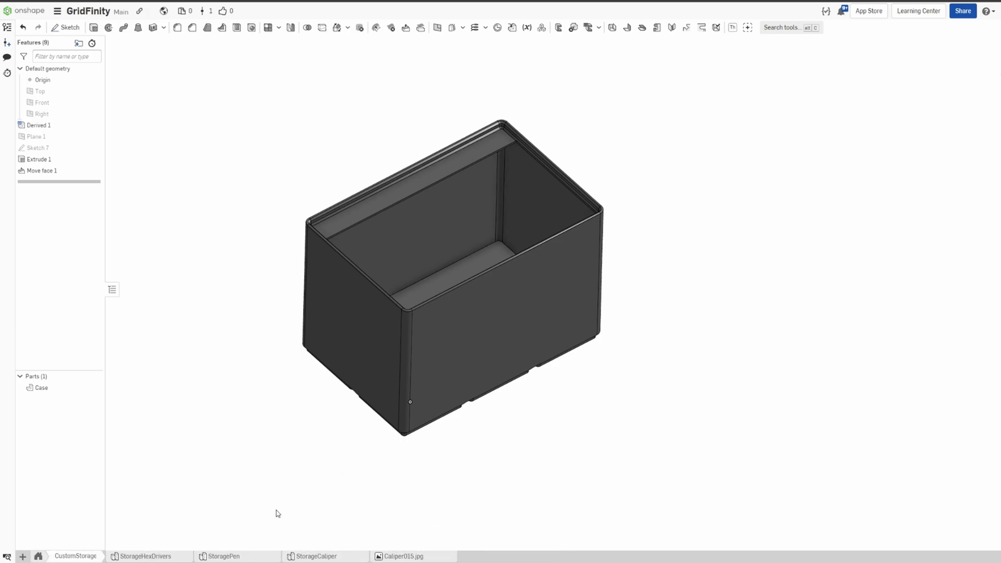
Browse the StorageHexDrivers, StoragePen and StorageCaliper trays in turn.
{"action": "left_click", "coordinate": [155, 557]}
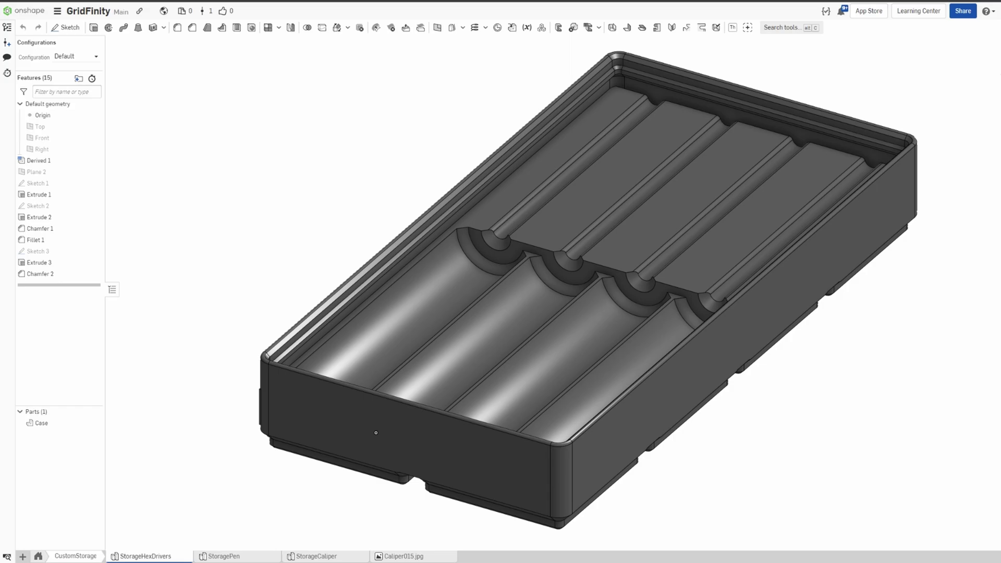
{"action": "left_click", "coordinate": [222, 557]}
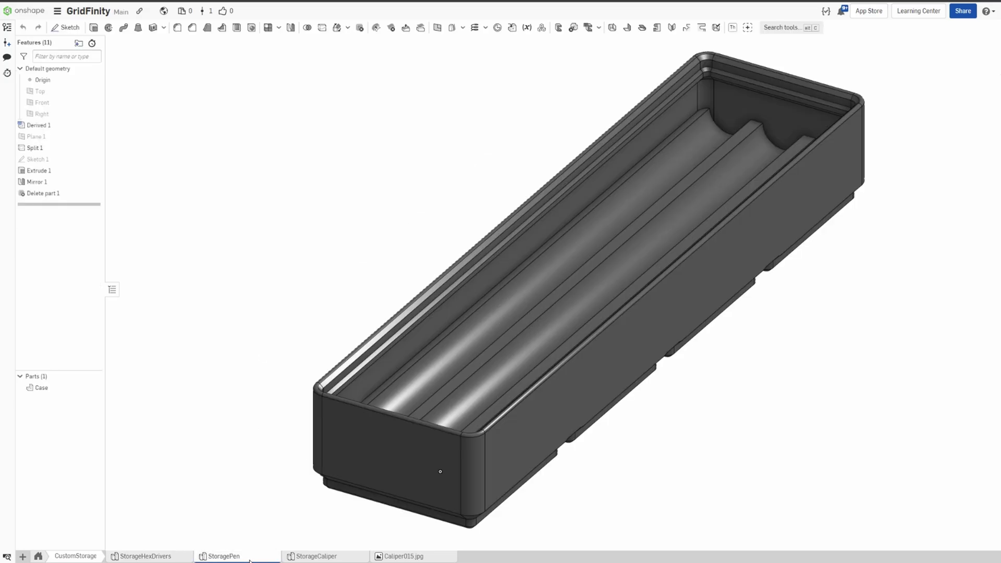
{"action": "left_click", "coordinate": [328, 558]}
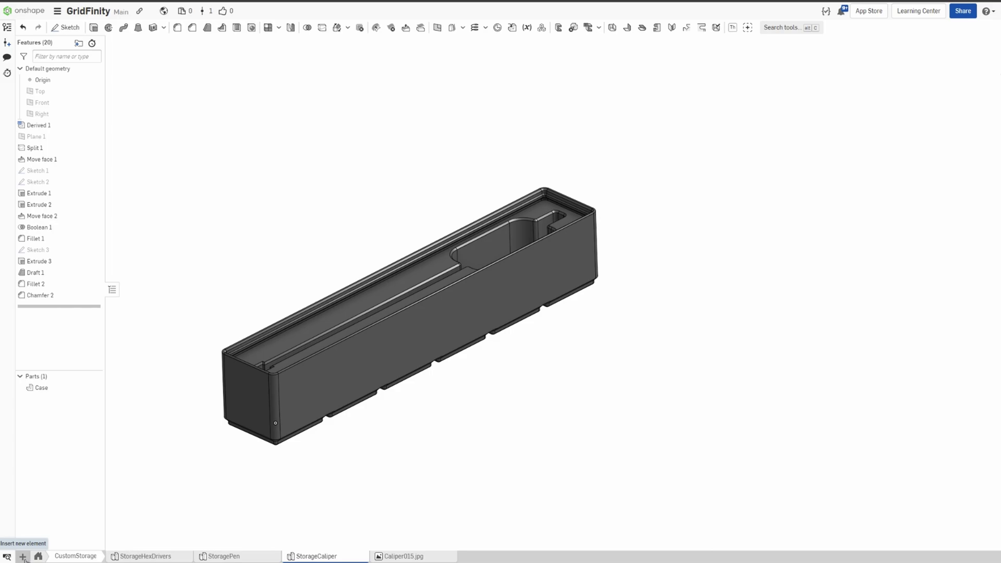
Create a new Part Studio and derive the Template's Case part as a 1×1 bin with slotHeight 0.5.
{"action": "left_click", "coordinate": [23, 557]}
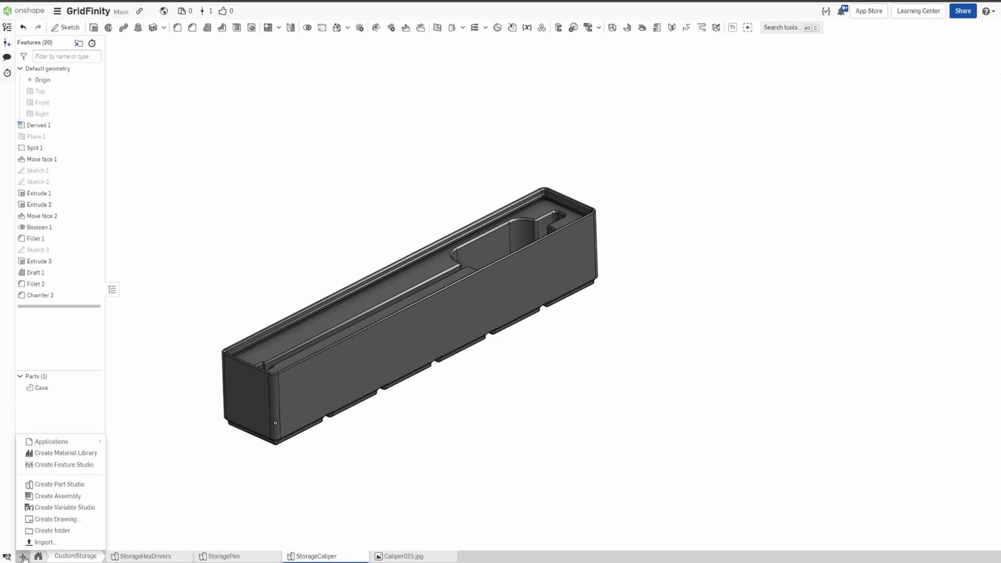
{"action": "left_click", "coordinate": [44, 488]}
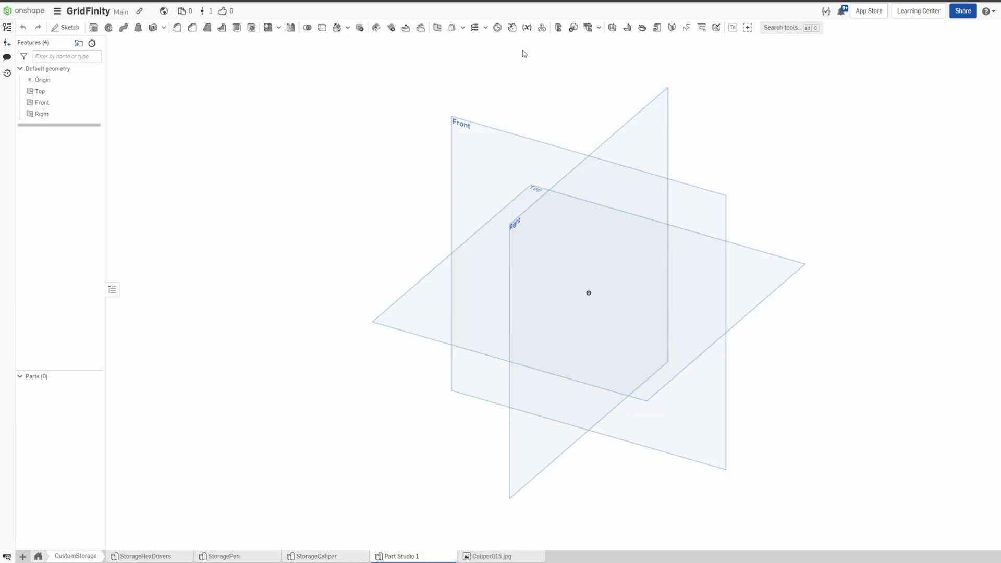
{"action": "left_click", "coordinate": [513, 29]}
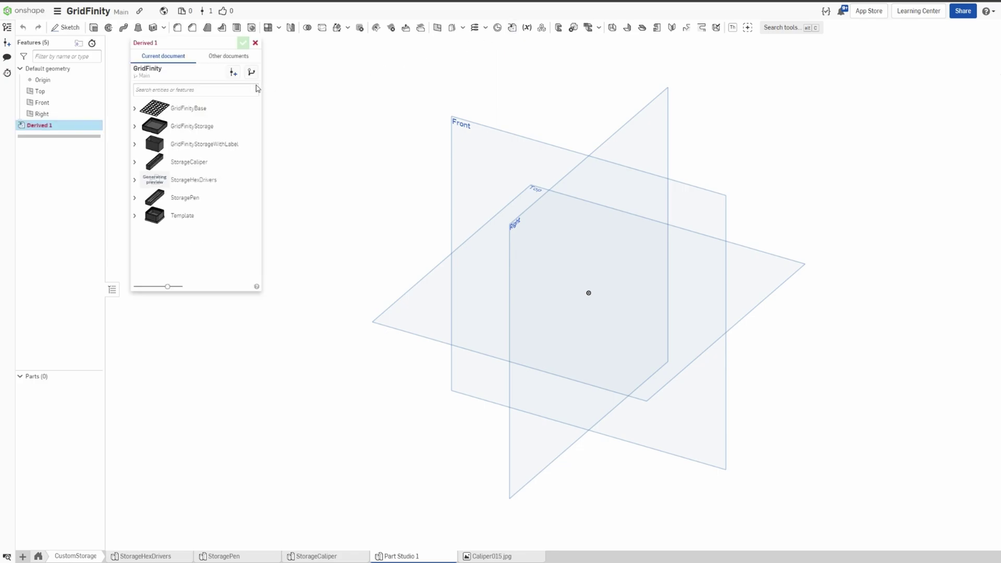
{"action": "left_click", "coordinate": [135, 217]}
{"action": "scroll", "coordinate": [228, 189], "scroll_direction": "down", "scroll_amount": 2}
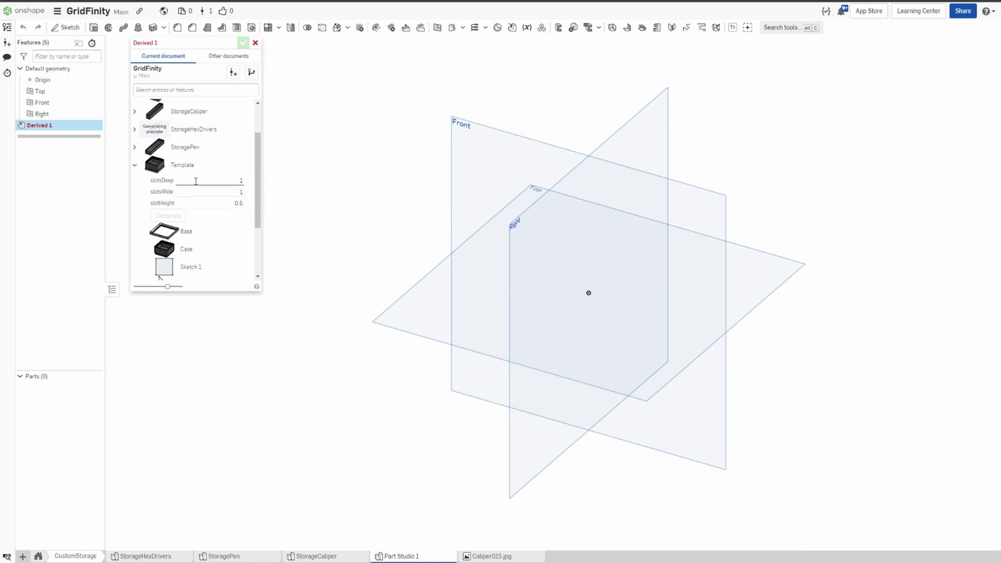
{"action": "left_click", "coordinate": [221, 204]}
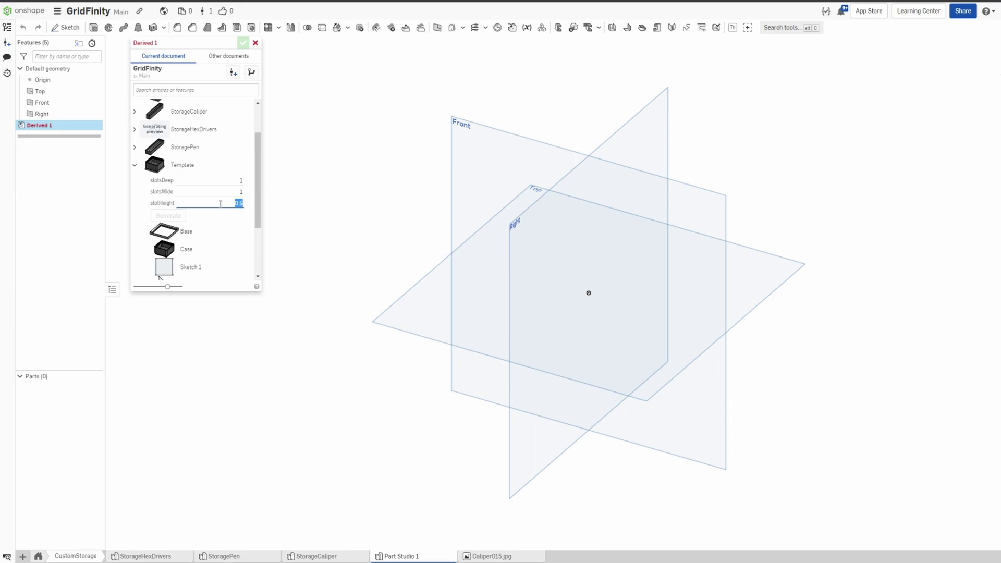
{"action": "left_click_drag", "start_coordinate": [257, 211], "coordinate": [257, 236]}
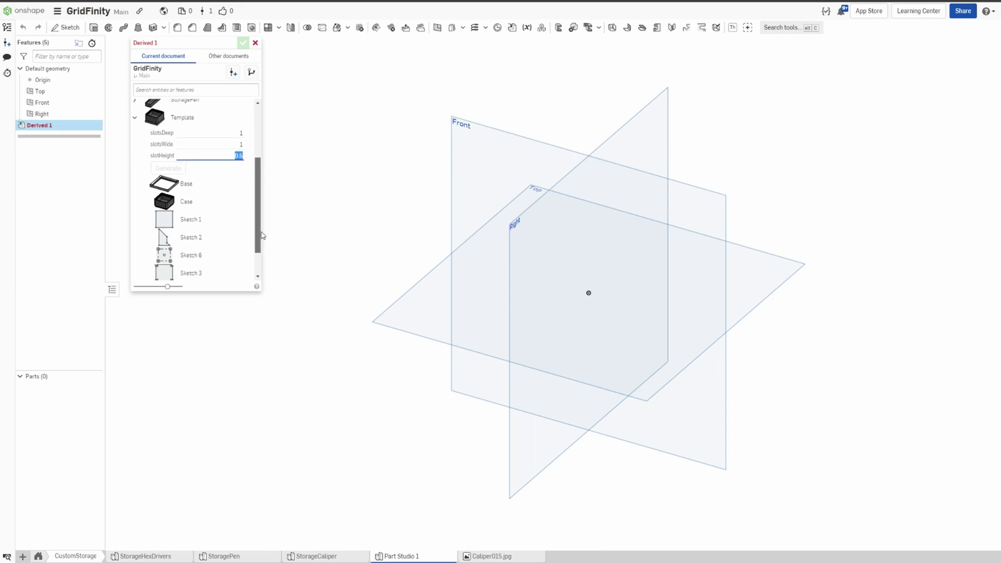
{"action": "left_click", "coordinate": [187, 203]}
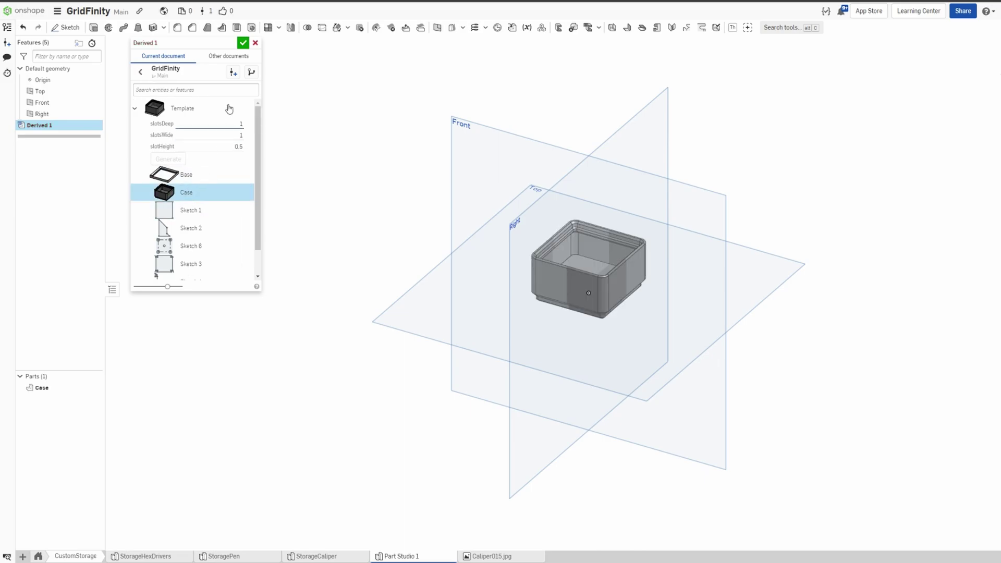
{"action": "left_click", "coordinate": [244, 43]}
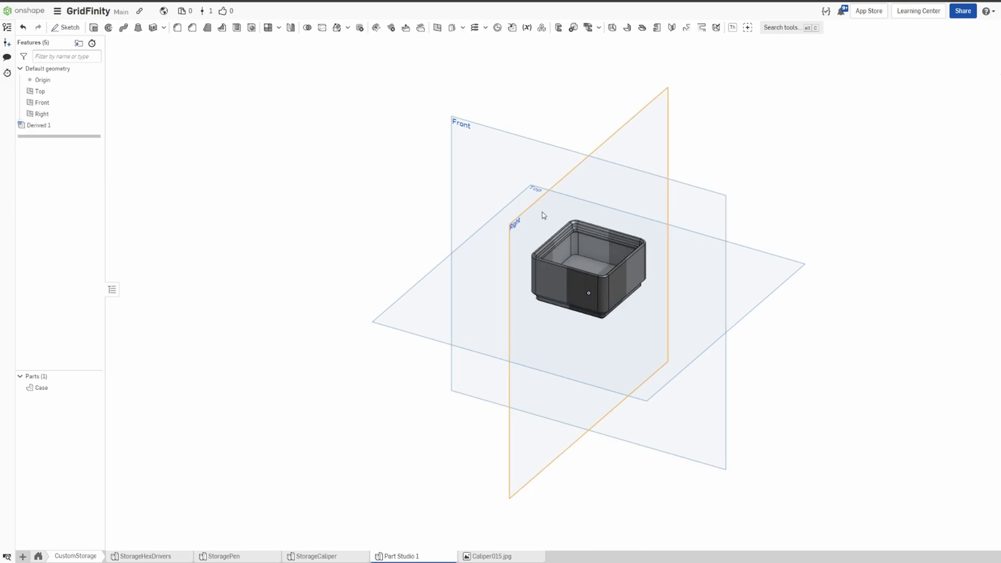
Hide the planes and extrude the bin's inner bottom face up 8 mm as a raised floor.
{"action": "key", "text": "p"}
{"action": "scroll", "coordinate": [655, 245], "scroll_direction": "up", "scroll_amount": 4}
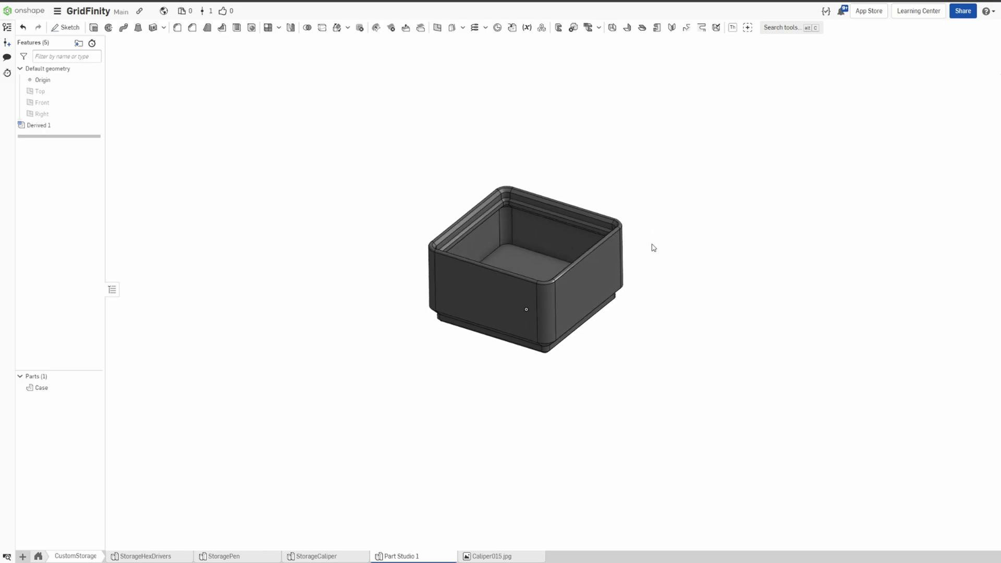
{"action": "scroll", "coordinate": [627, 236], "scroll_direction": "up", "scroll_amount": 2}
{"action": "right_click_drag", "start_coordinate": [628, 236], "coordinate": [612, 248]}
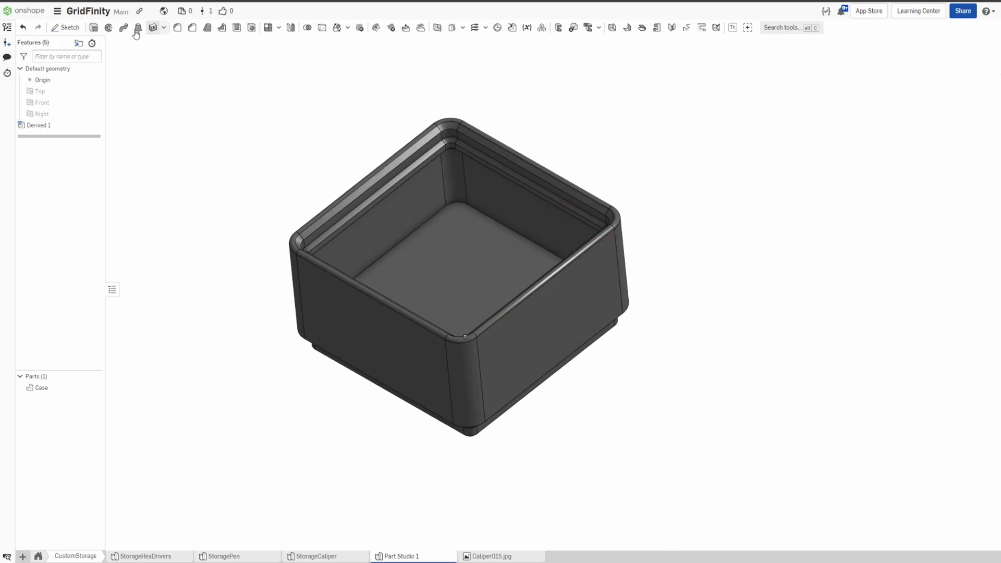
{"action": "key", "text": "shift+e"}
{"action": "left_click", "coordinate": [429, 257]}
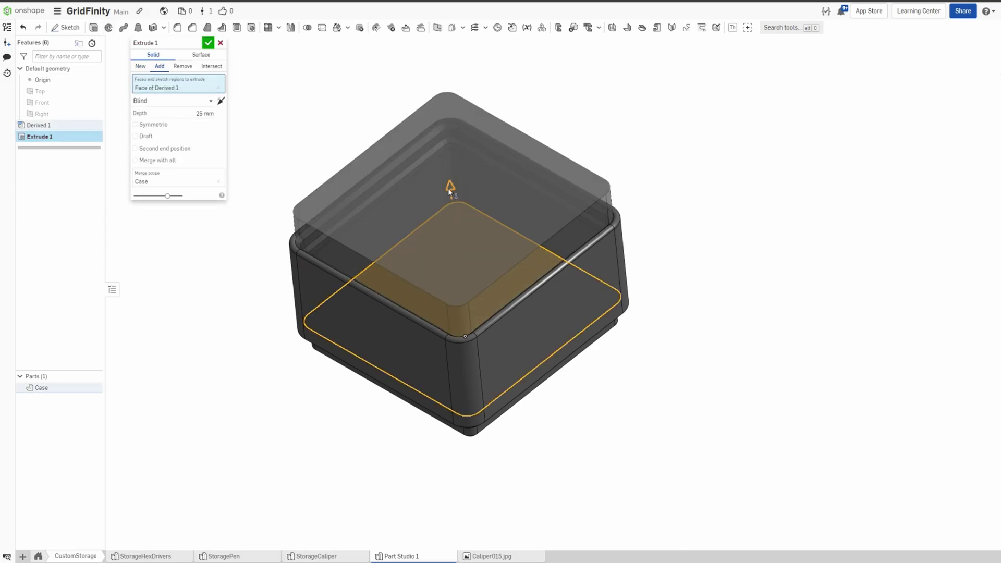
{"action": "left_click_drag", "start_coordinate": [453, 211], "coordinate": [461, 255]}
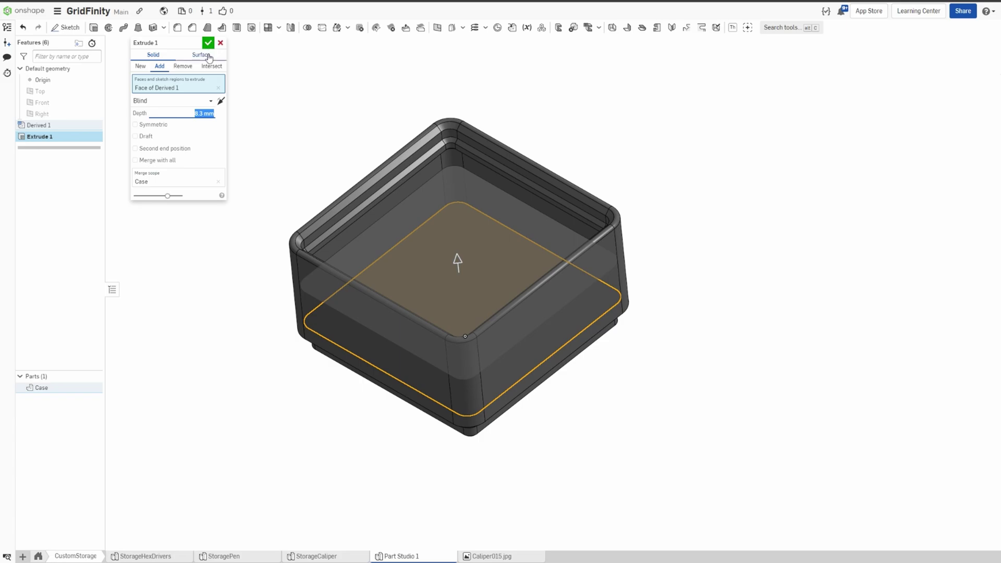
{"action": "type", "text": "8"}
{"action": "key", "text": "Return"}
{"action": "left_click", "coordinate": [208, 43]}
{"action": "right_click_drag", "start_coordinate": [270, 176], "coordinate": [172, 89]}
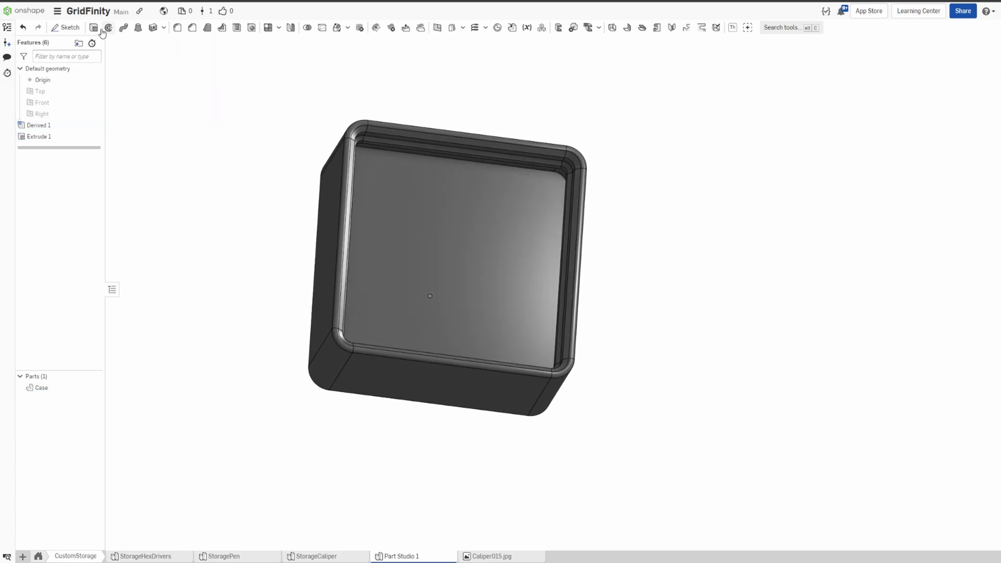
{"action": "left_click", "coordinate": [65, 27]}
Sketch a 25.688 × 4.087 center-point rectangle on the raised floor for the first slot.
{"action": "left_click", "coordinate": [456, 202]}
{"action": "key", "text": "n"}
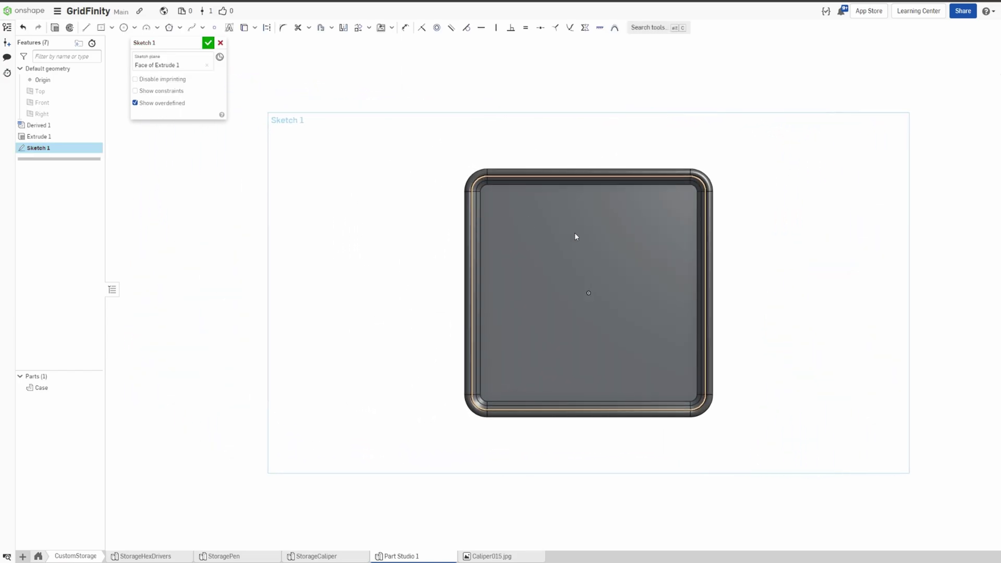
{"action": "key", "text": "g"}
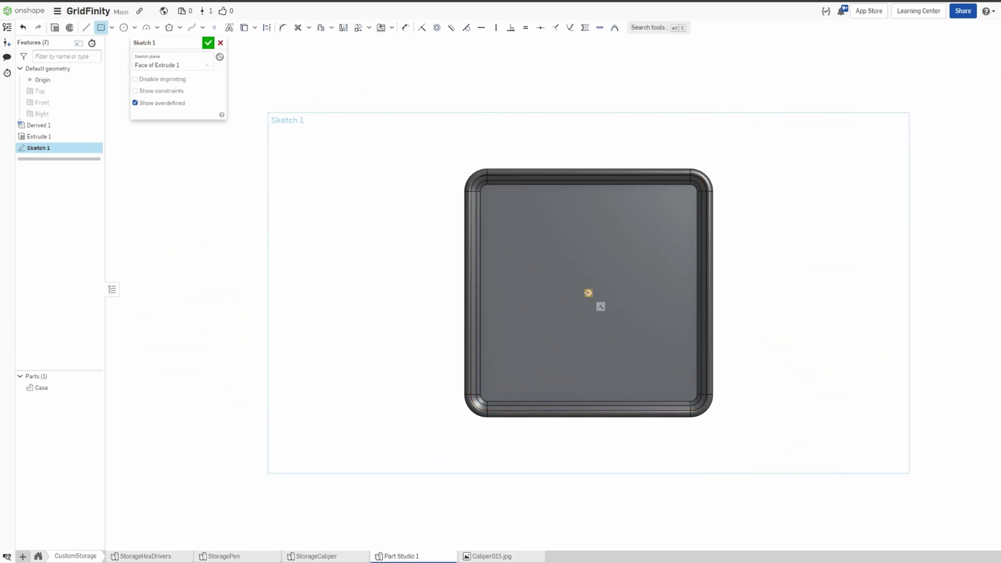
{"action": "left_click", "coordinate": [589, 230]}
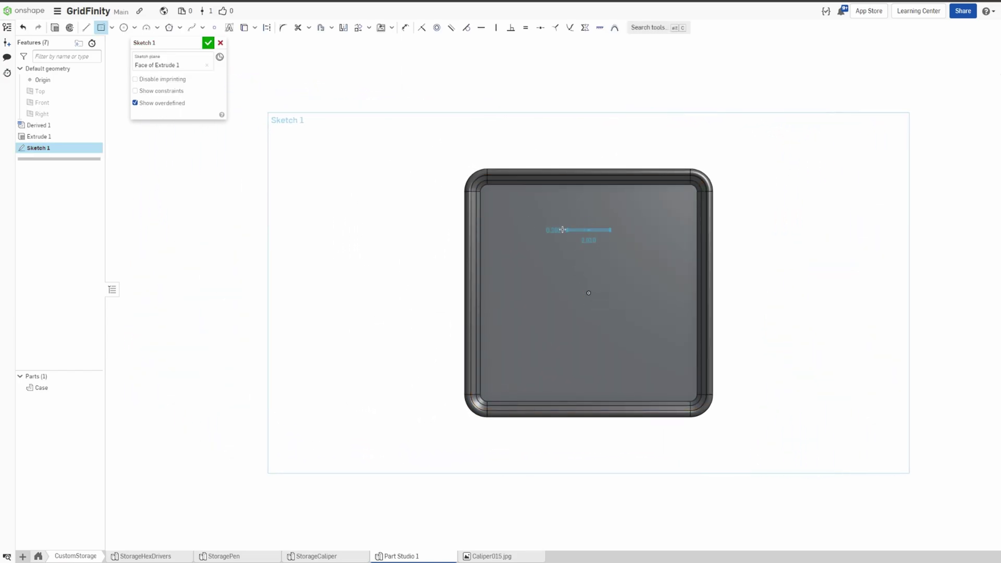
{"action": "left_click", "coordinate": [511, 218]}
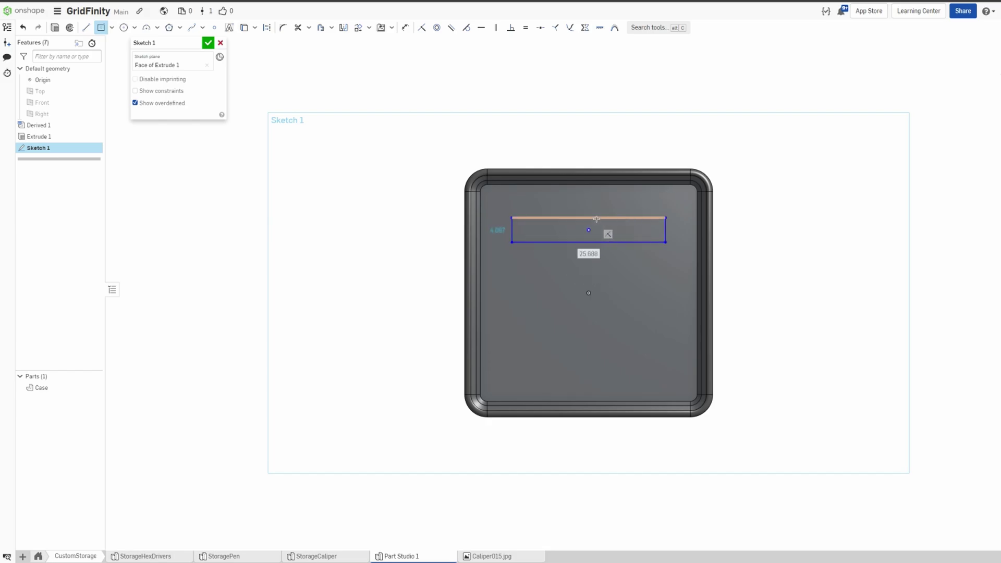
{"action": "key", "text": "Tab"}
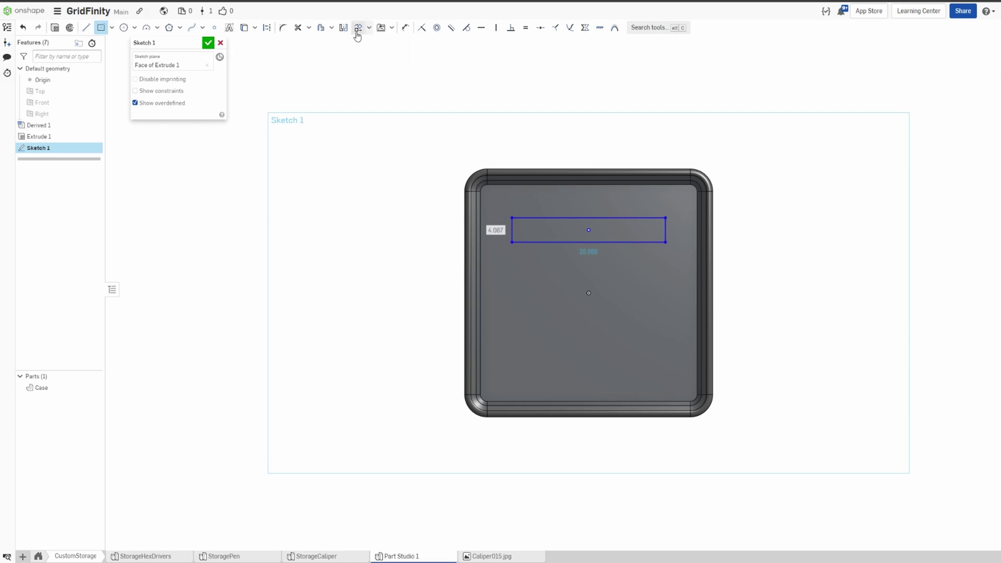
{"action": "key", "text": "shift+7"}
{"action": "key", "text": "Tab"}
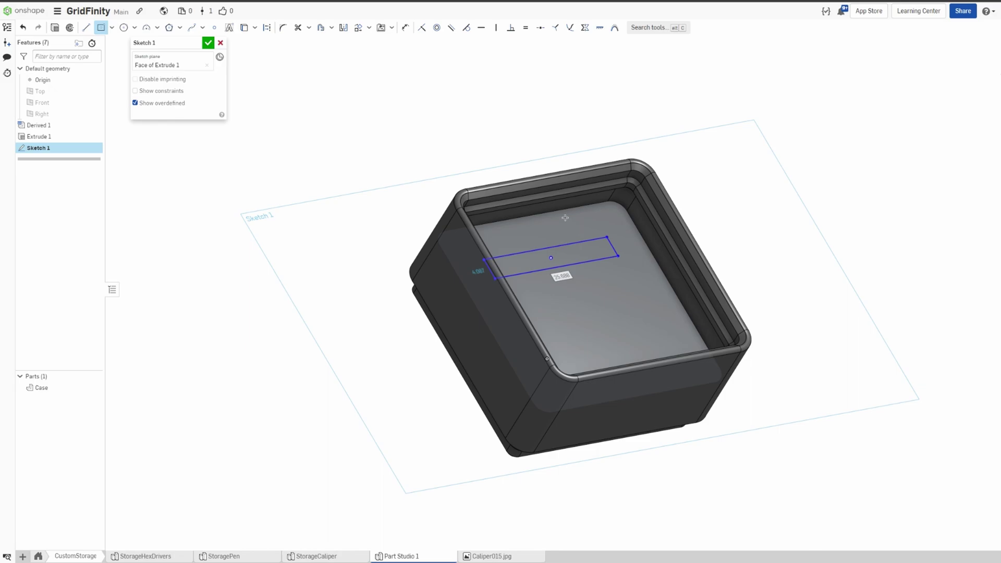
{"action": "right_click_drag", "start_coordinate": [488, 136], "coordinate": [576, 257]}
{"action": "key", "text": "Escape"}
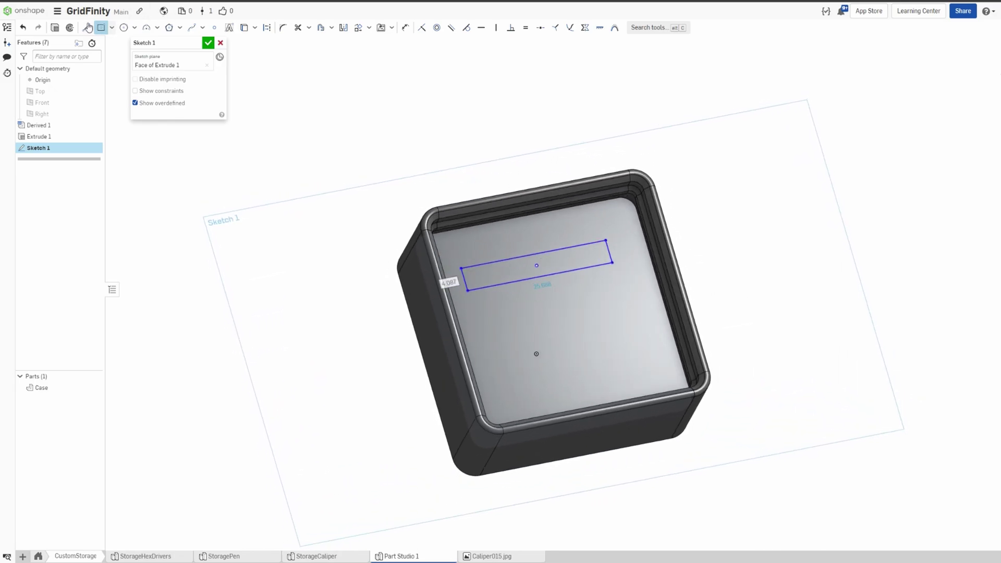
{"action": "key", "text": "Return"}
{"action": "key", "text": "shift+e"}
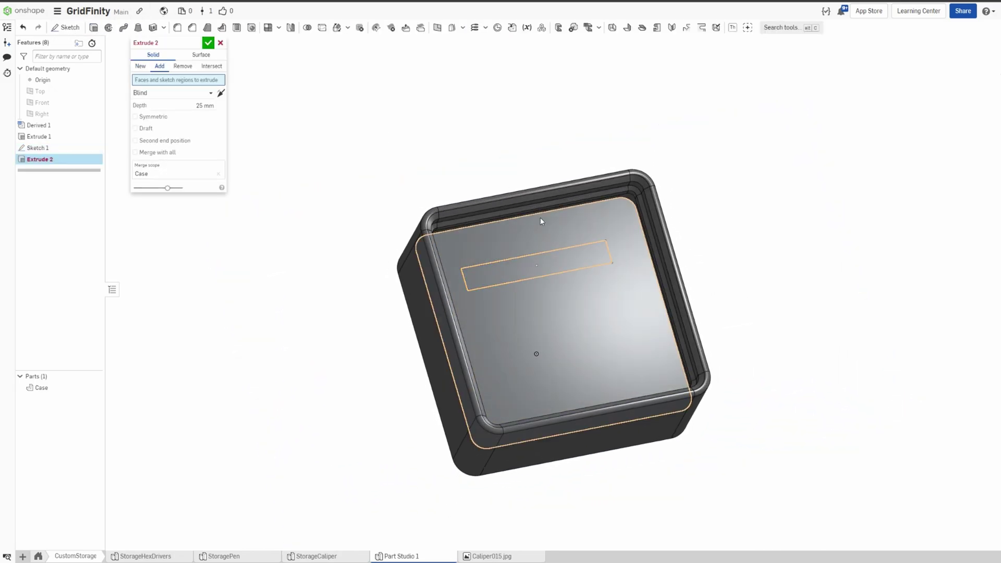
Set Extrude 2 to Remove on the rectangle region, cutting it 10 mm deep into the floor.
{"action": "left_click", "coordinate": [182, 66]}
{"action": "left_click", "coordinate": [559, 259]}
{"action": "mouse_move", "coordinate": [559, 259]}
{"action": "right_mouse_down"}
{"action": "mouse_move", "coordinate": [547, 267]}
{"action": "mouse_move", "coordinate": [567, 204]}
{"action": "mouse_move", "coordinate": [601, 185]}
{"action": "mouse_move", "coordinate": [475, 345]}
{"action": "right_mouse_up"}
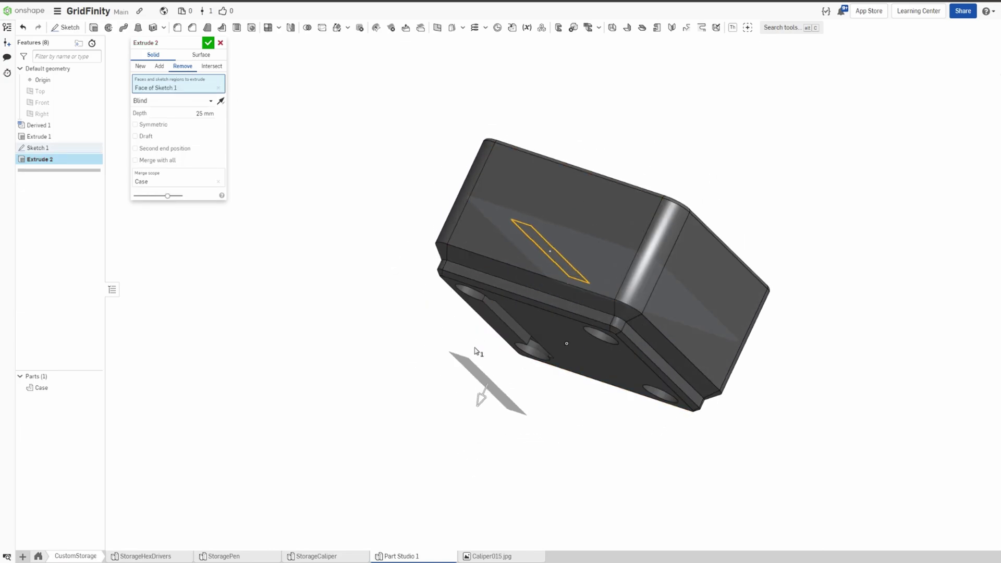
{"action": "left_click_drag", "start_coordinate": [482, 398], "coordinate": [516, 321]}
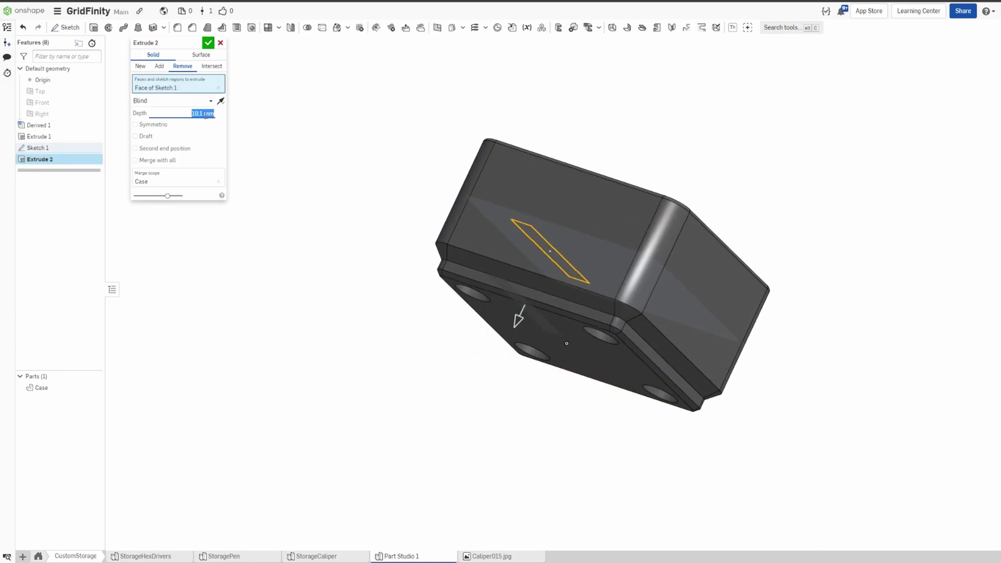
{"action": "type", "text": "10"}
{"action": "right_click_drag", "start_coordinate": [375, 144], "coordinate": [307, 165]}
{"action": "left_click", "coordinate": [208, 43]}
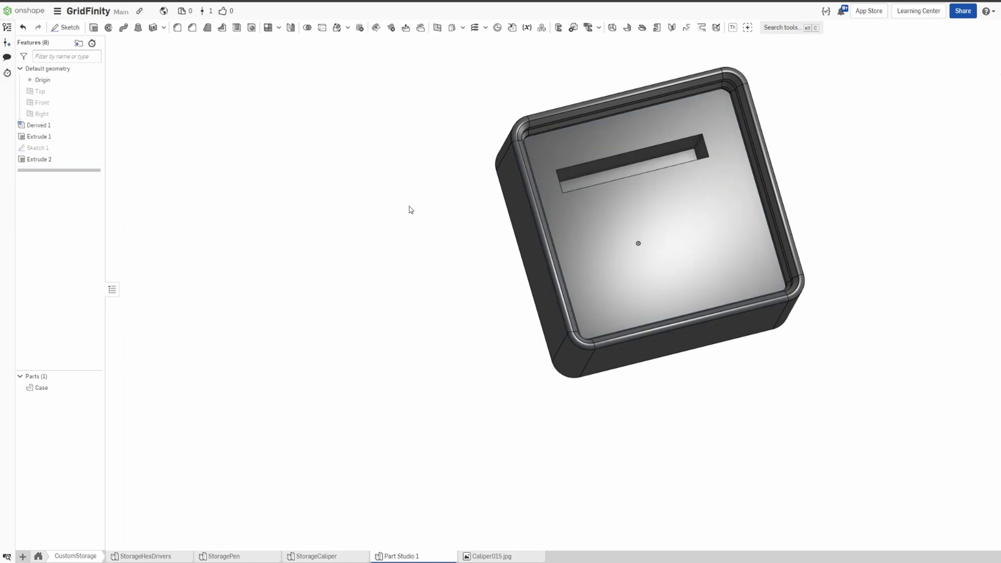
{"action": "right_click_drag", "start_coordinate": [410, 209], "coordinate": [552, 274]}
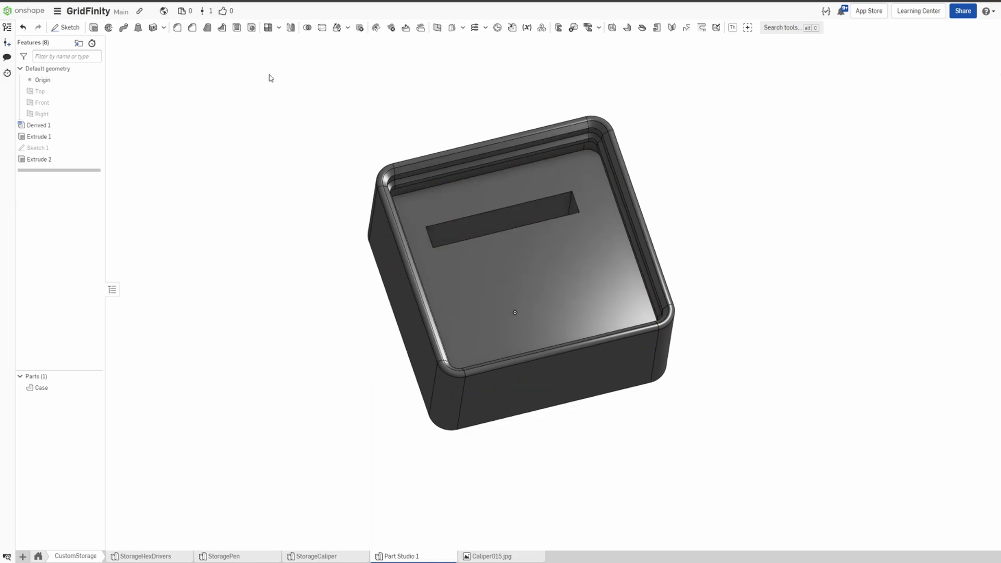
Start a linear feature pattern with the Extrude 2 slot cut as the feature to repeat.
{"action": "left_click", "coordinate": [279, 28]}
{"action": "left_click", "coordinate": [286, 41]}
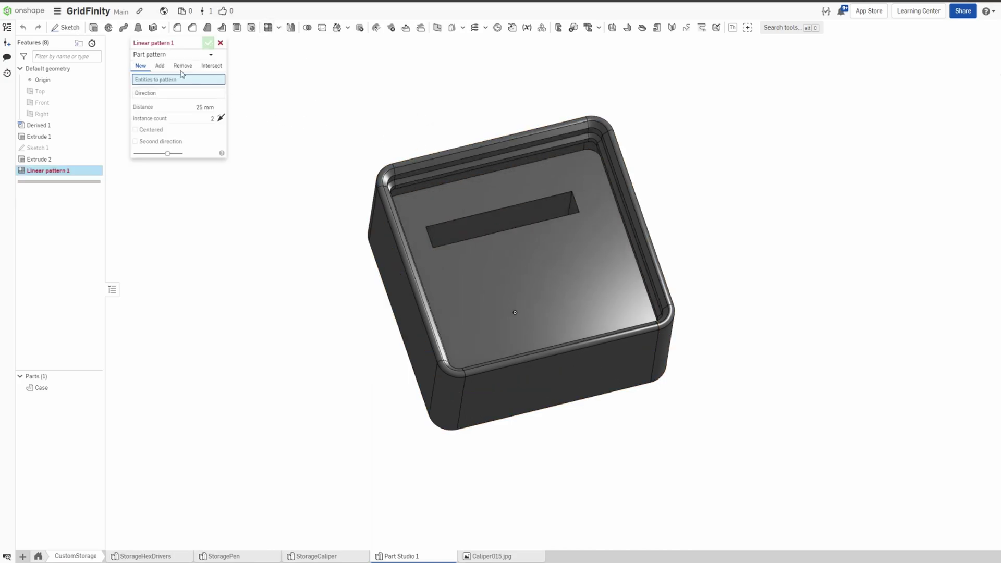
{"action": "left_click", "coordinate": [172, 57]}
{"action": "left_click", "coordinate": [169, 79]}
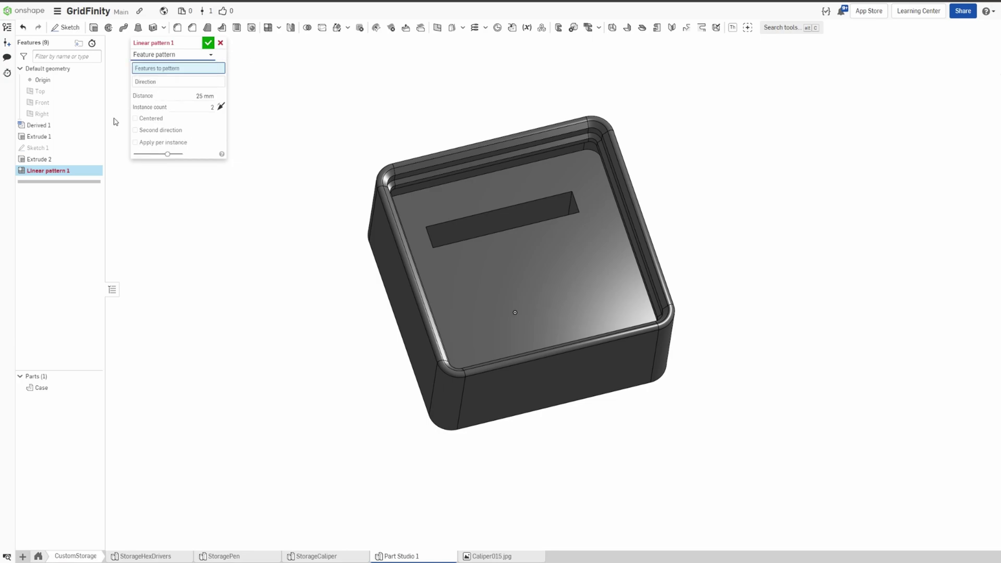
{"action": "left_click", "coordinate": [42, 159]}
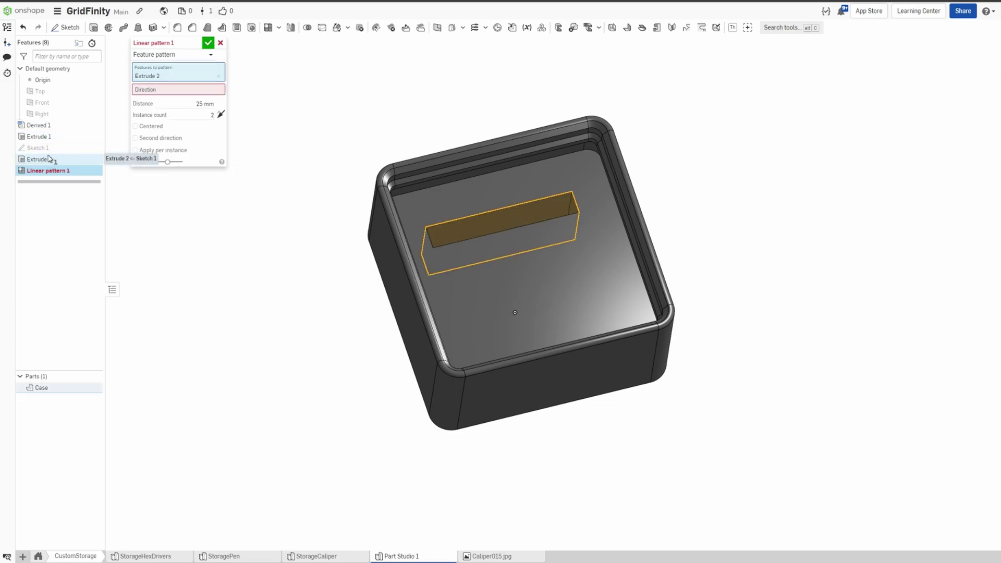
Pattern the slot along the bin's side edge with 10 mm spacing and 3 instances.
{"action": "left_click", "coordinate": [178, 90]}
{"action": "right_click_drag", "start_coordinate": [396, 291], "coordinate": [441, 218]}
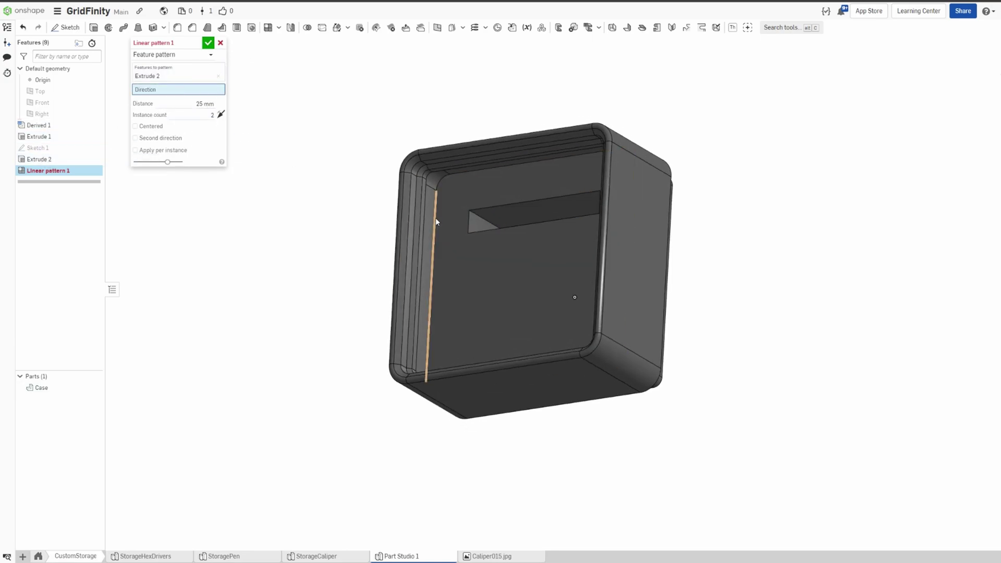
{"action": "left_click", "coordinate": [437, 221]}
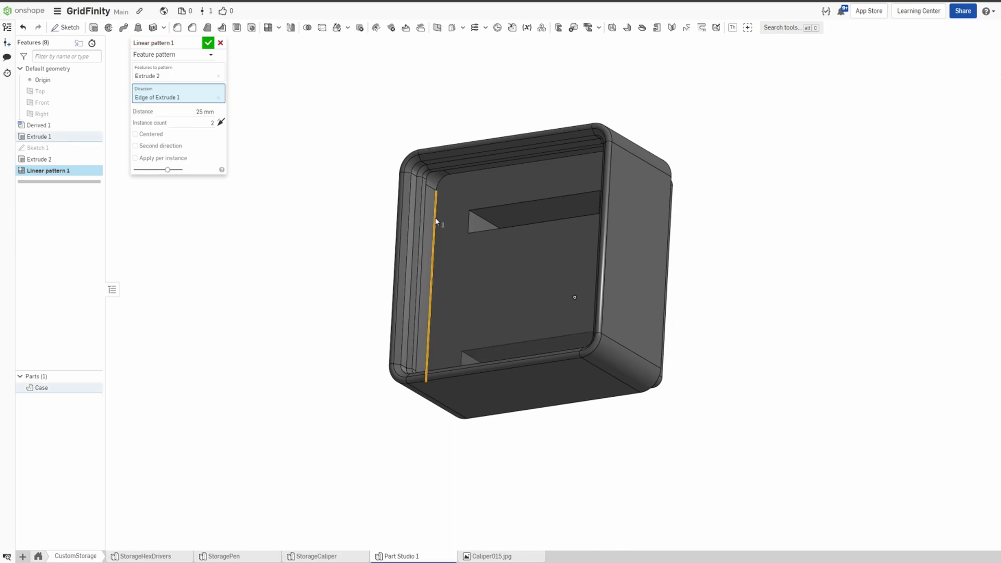
{"action": "right_click_drag", "start_coordinate": [437, 222], "coordinate": [483, 220]}
{"action": "left_click", "coordinate": [205, 114]}
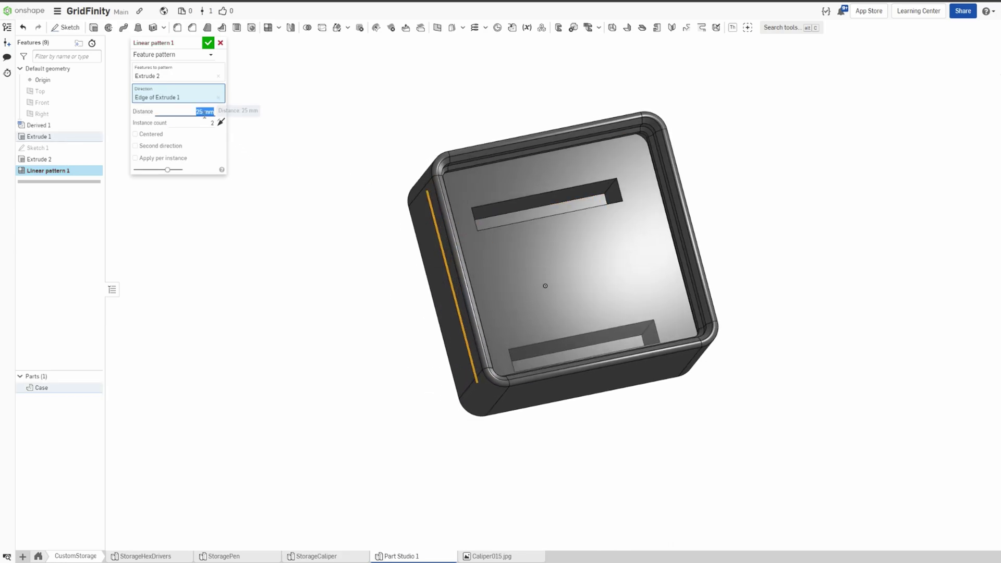
{"action": "type", "text": "10"}
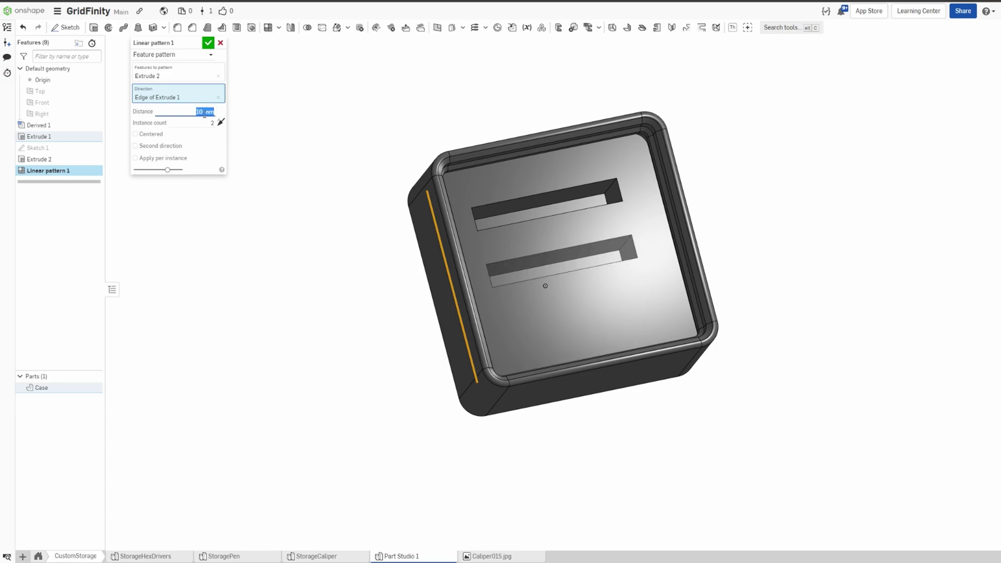
{"action": "left_click", "coordinate": [211, 125]}
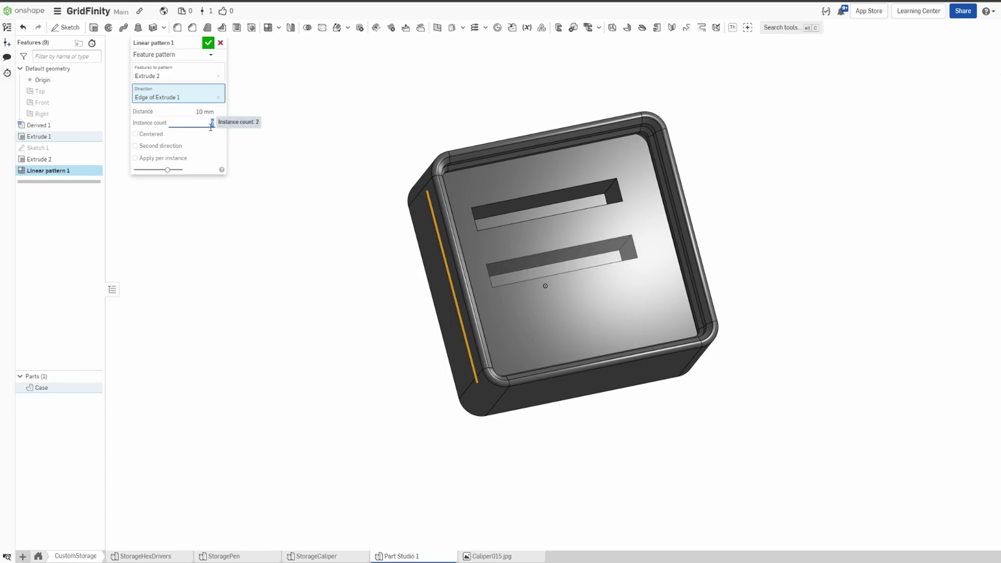
{"action": "type", "text": "3"}
{"action": "right_click_drag", "start_coordinate": [339, 179], "coordinate": [333, 194]}
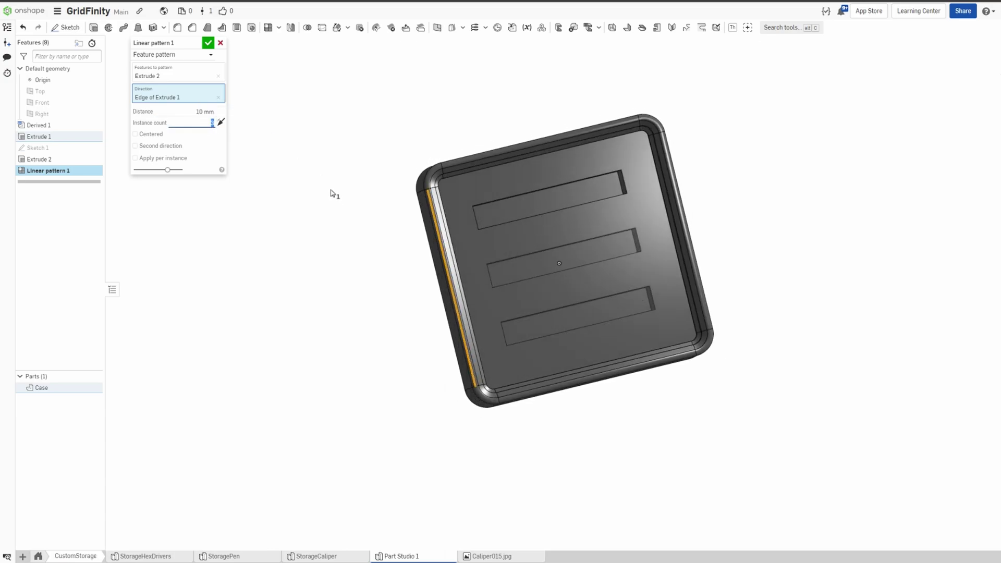
{"action": "left_click", "coordinate": [208, 43]}
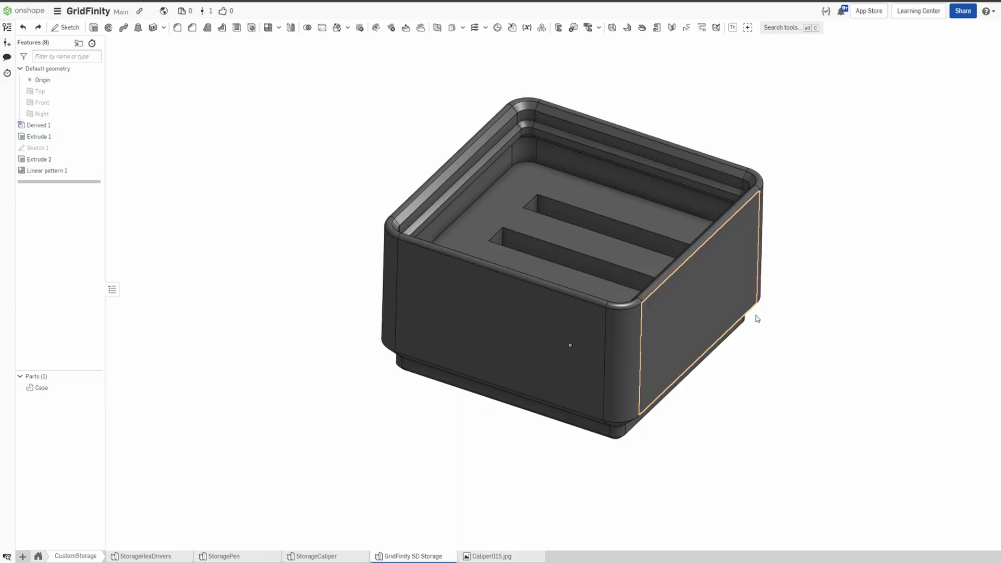